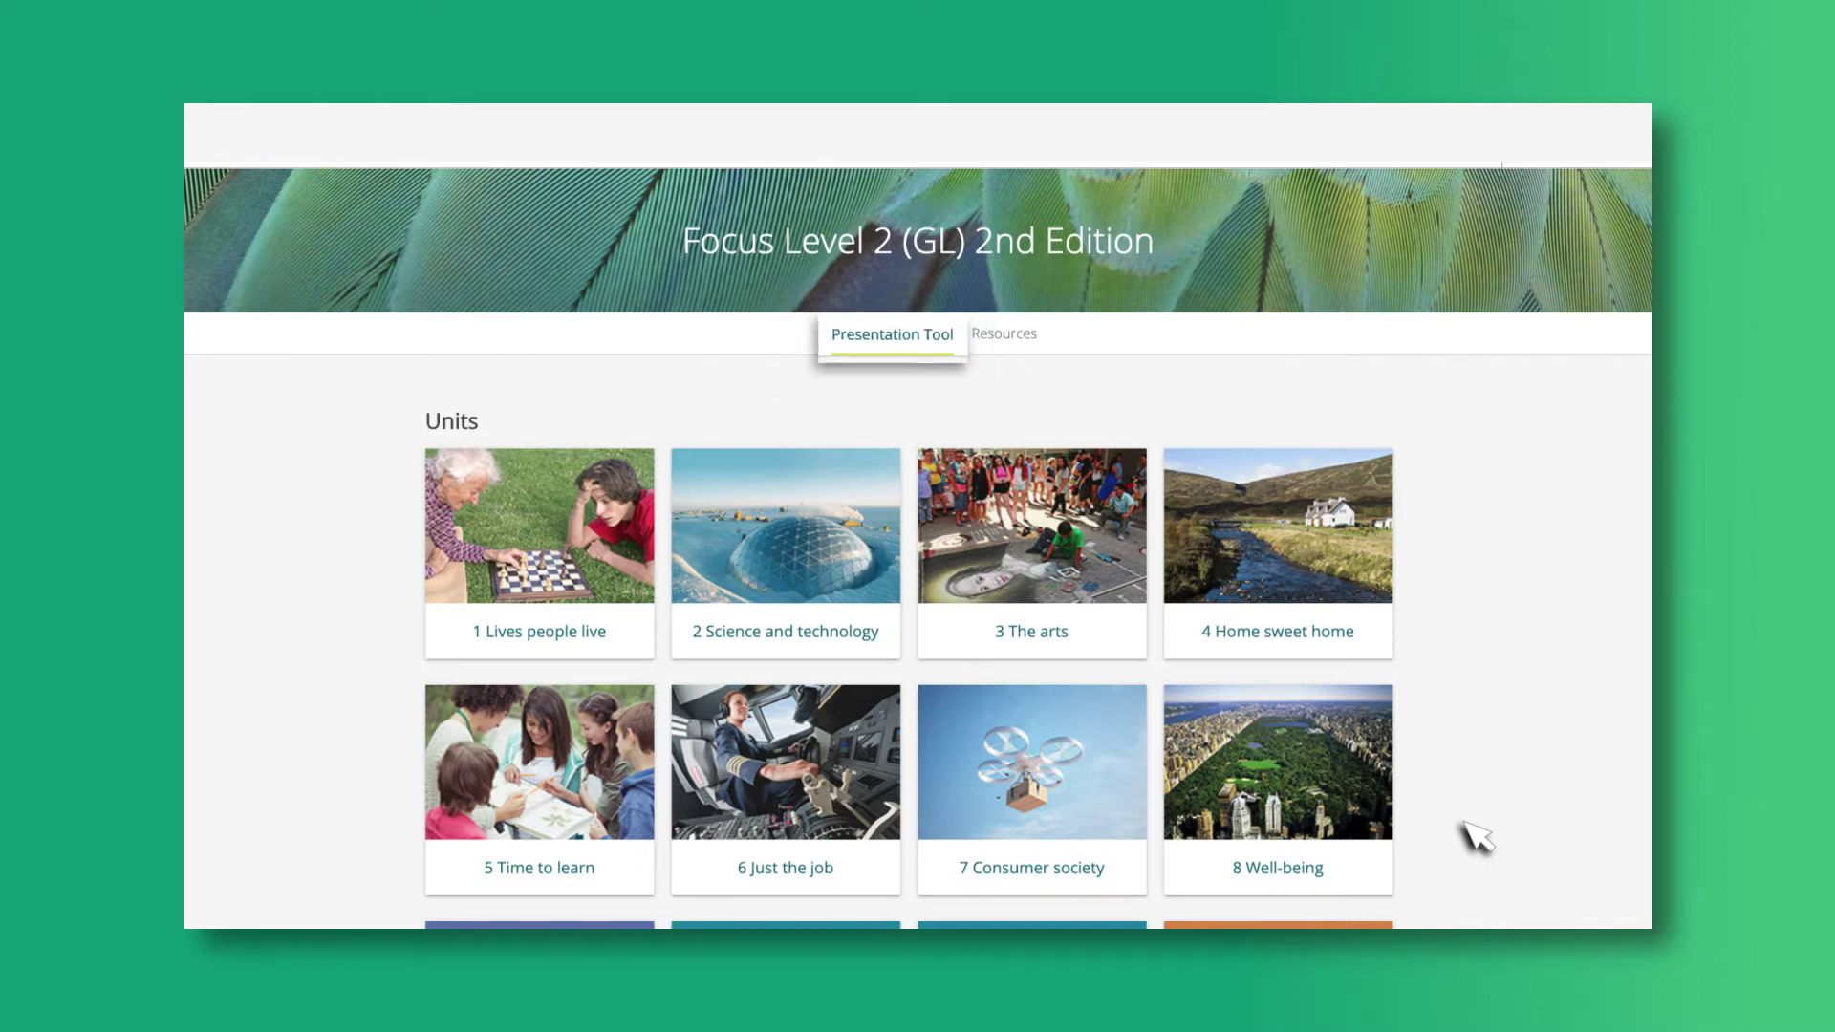
Scroll down the Products dashboard to review the five Focus 2 products and their expiry dates
{"action": "scroll", "coordinate": [1467, 824], "scroll_direction": "down", "scroll_amount": 2}
{"action": "scroll", "coordinate": [1476, 837], "scroll_direction": "down", "scroll_amount": 3}
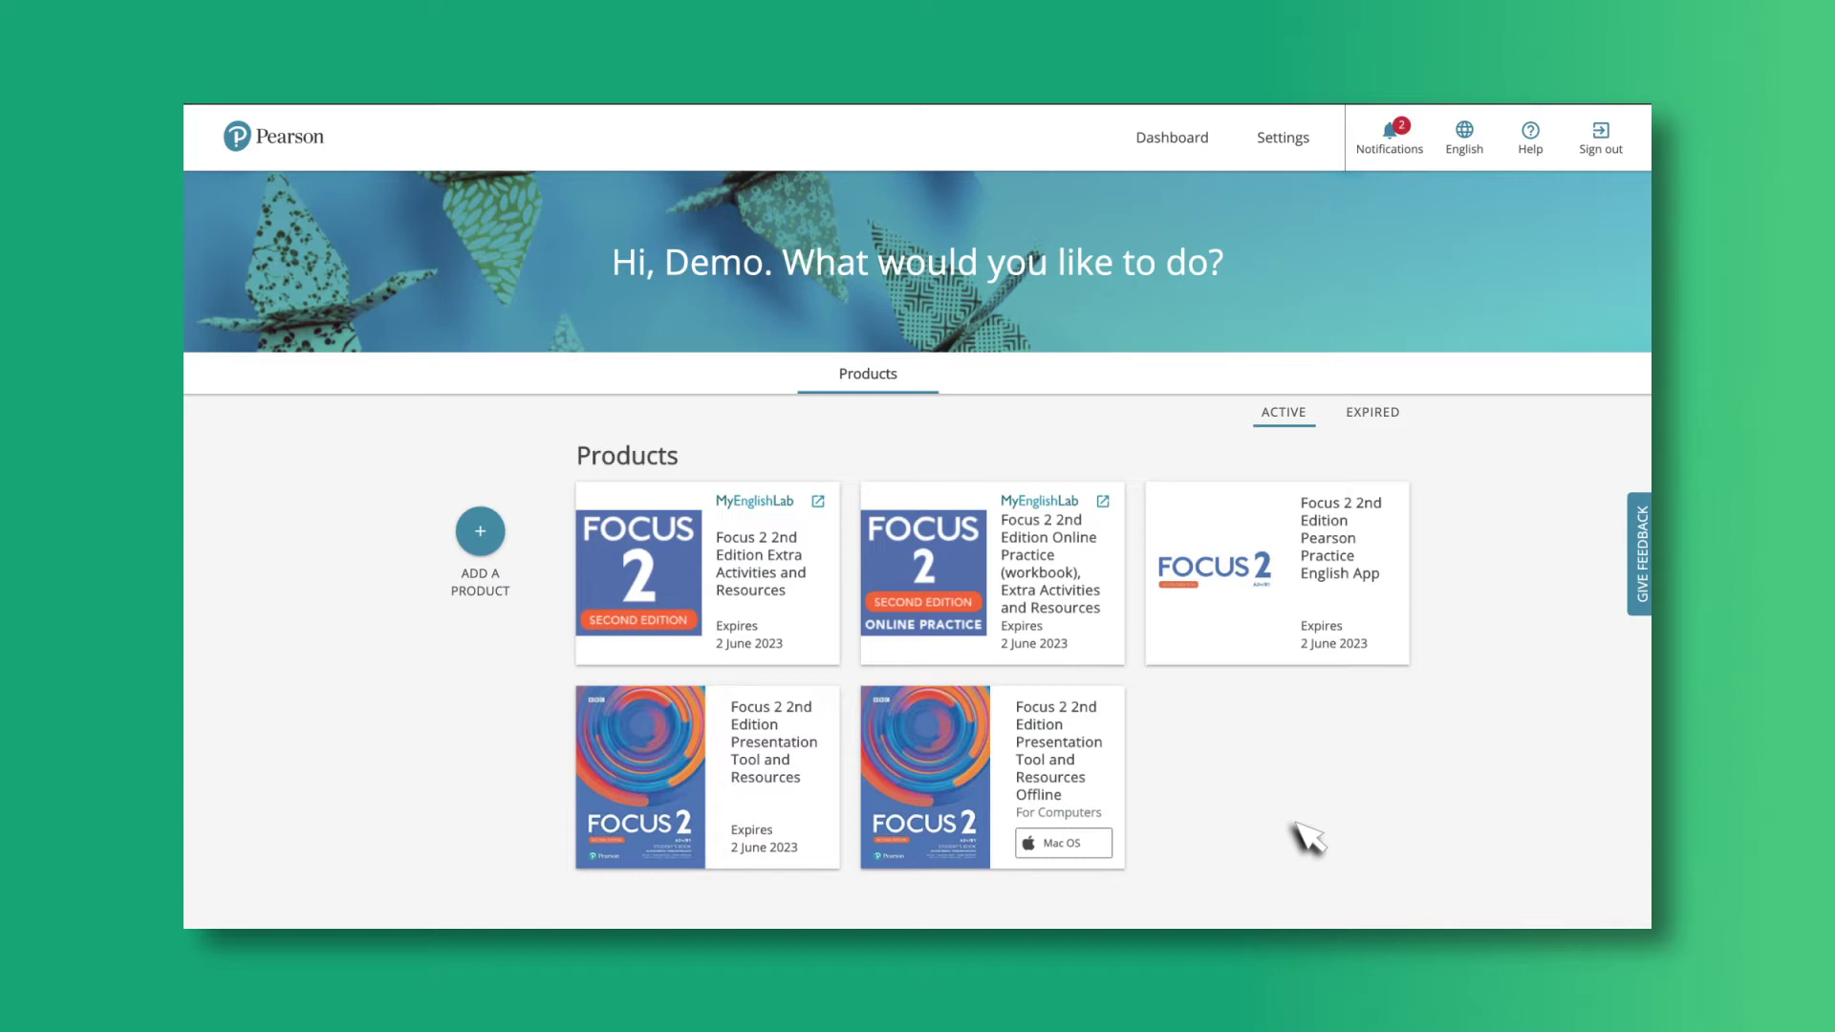
Dismiss the Add a Product window, then open the Focus 2 2nd Edition Presentation Tool and Resources
{"action": "left_click", "coordinate": [483, 531]}
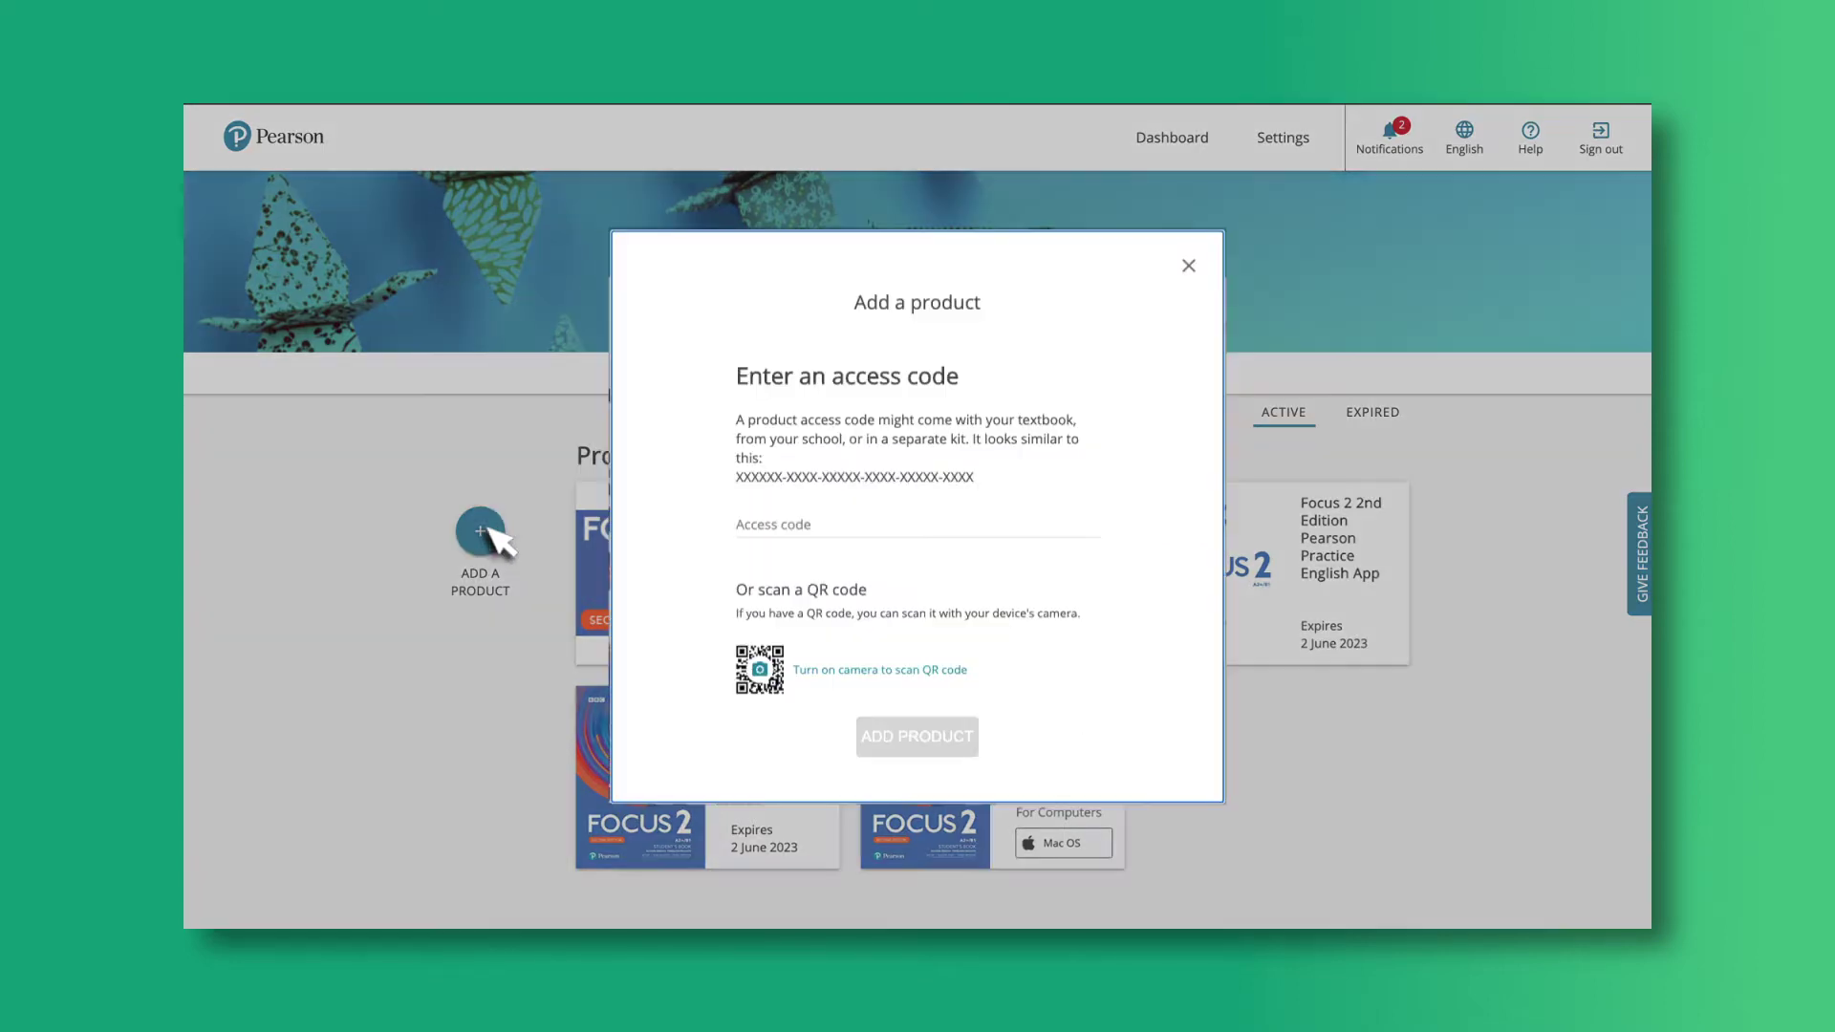
{"action": "left_click", "coordinate": [1189, 266]}
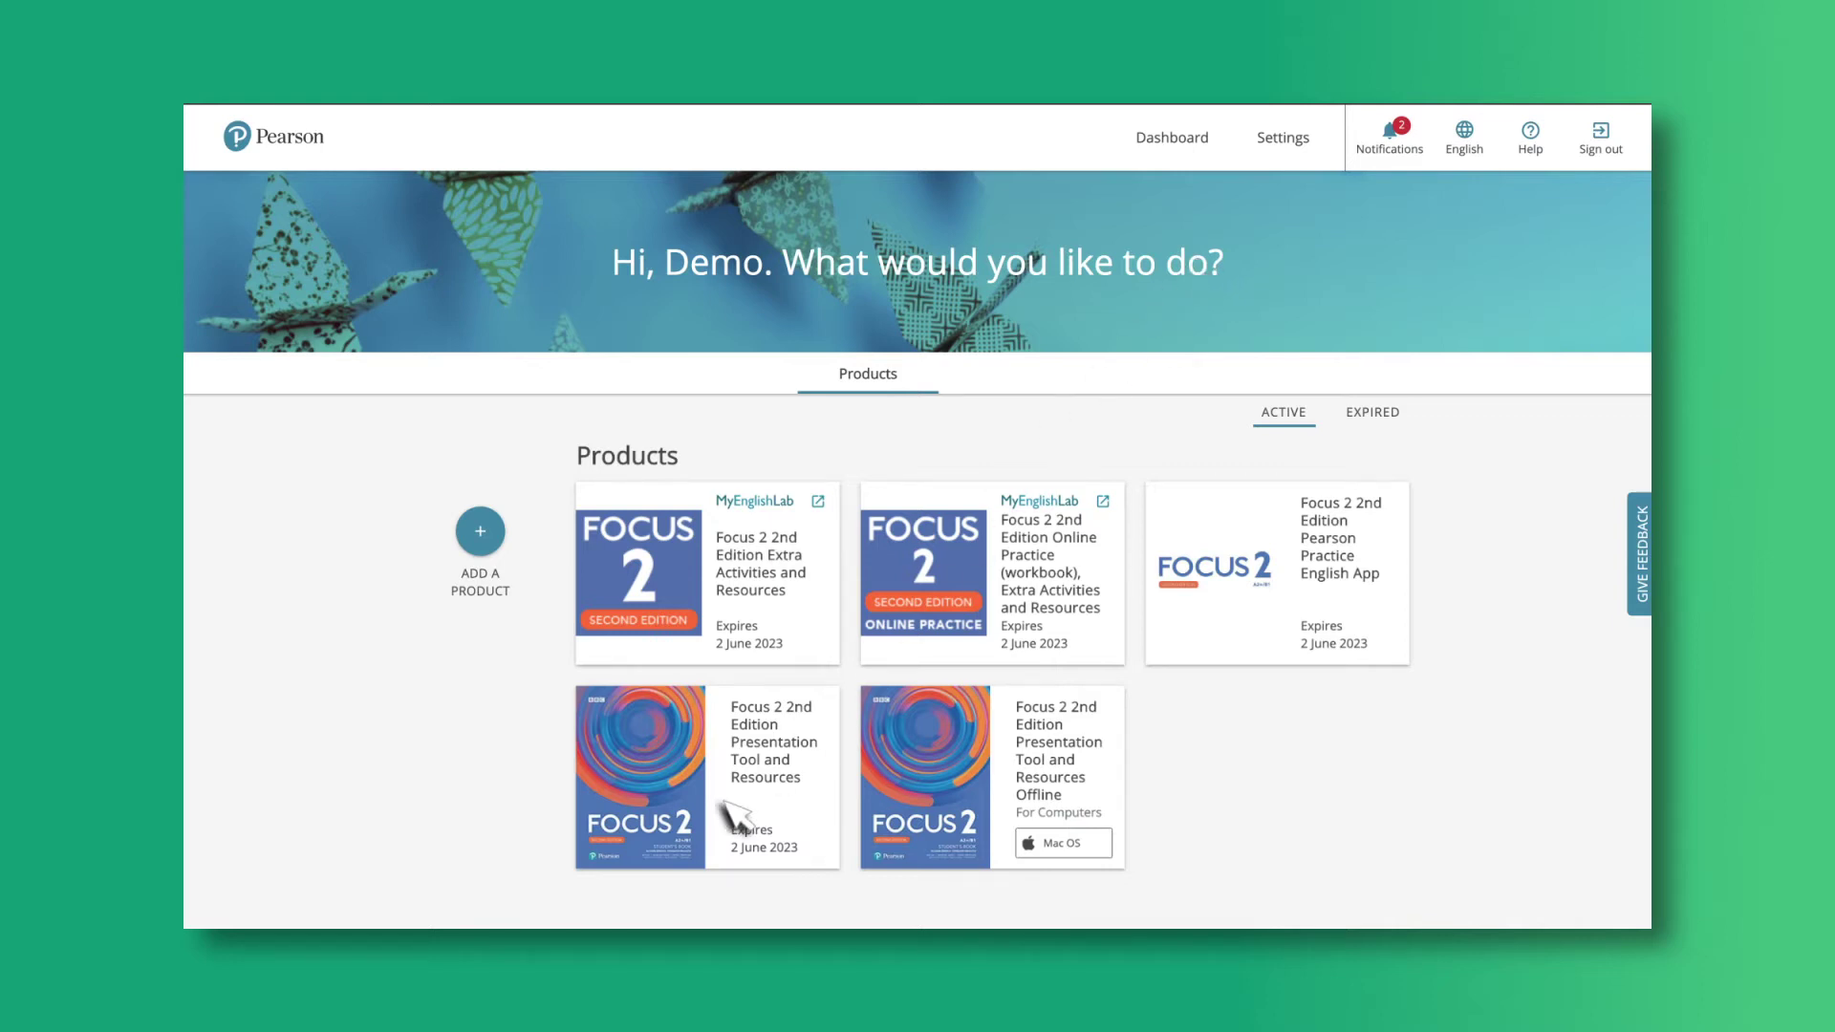
{"action": "left_click", "coordinate": [788, 791]}
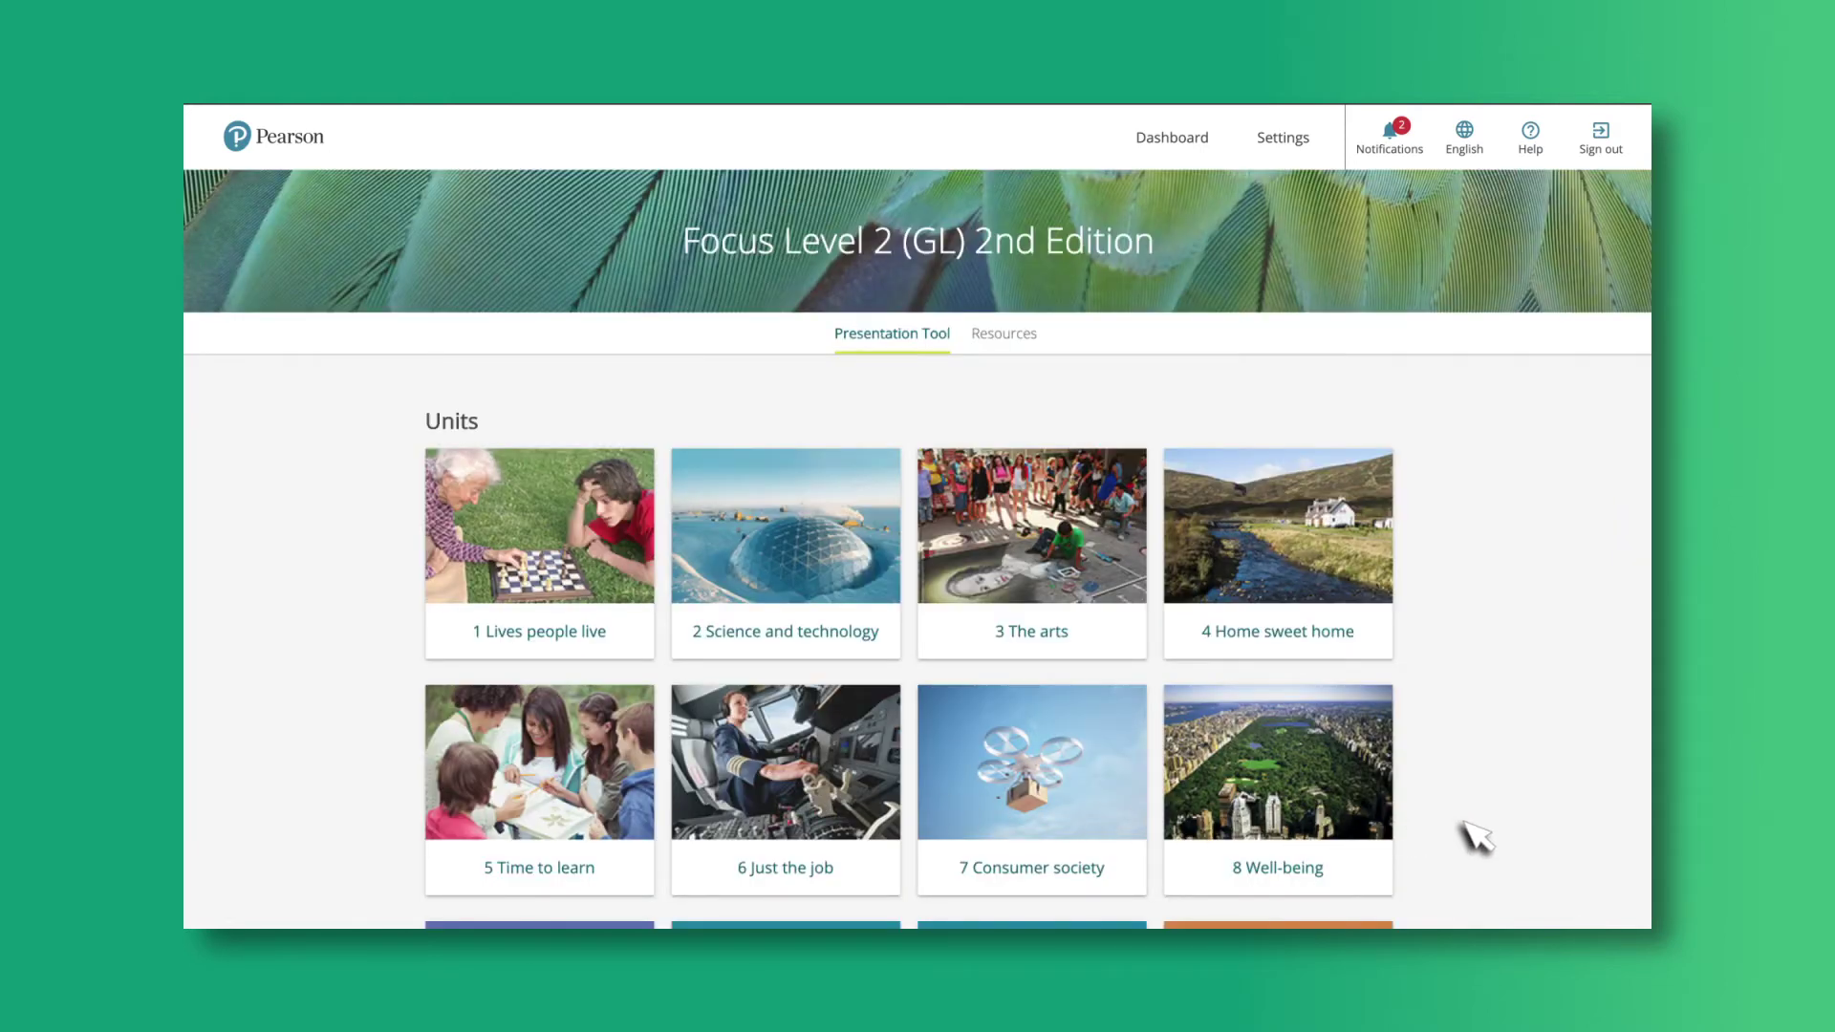
Open unit 1 Lives people live and scroll through its lesson cards down to Reference and Practice
{"action": "left_click", "coordinate": [549, 583]}
{"action": "left_click", "coordinate": [587, 570]}
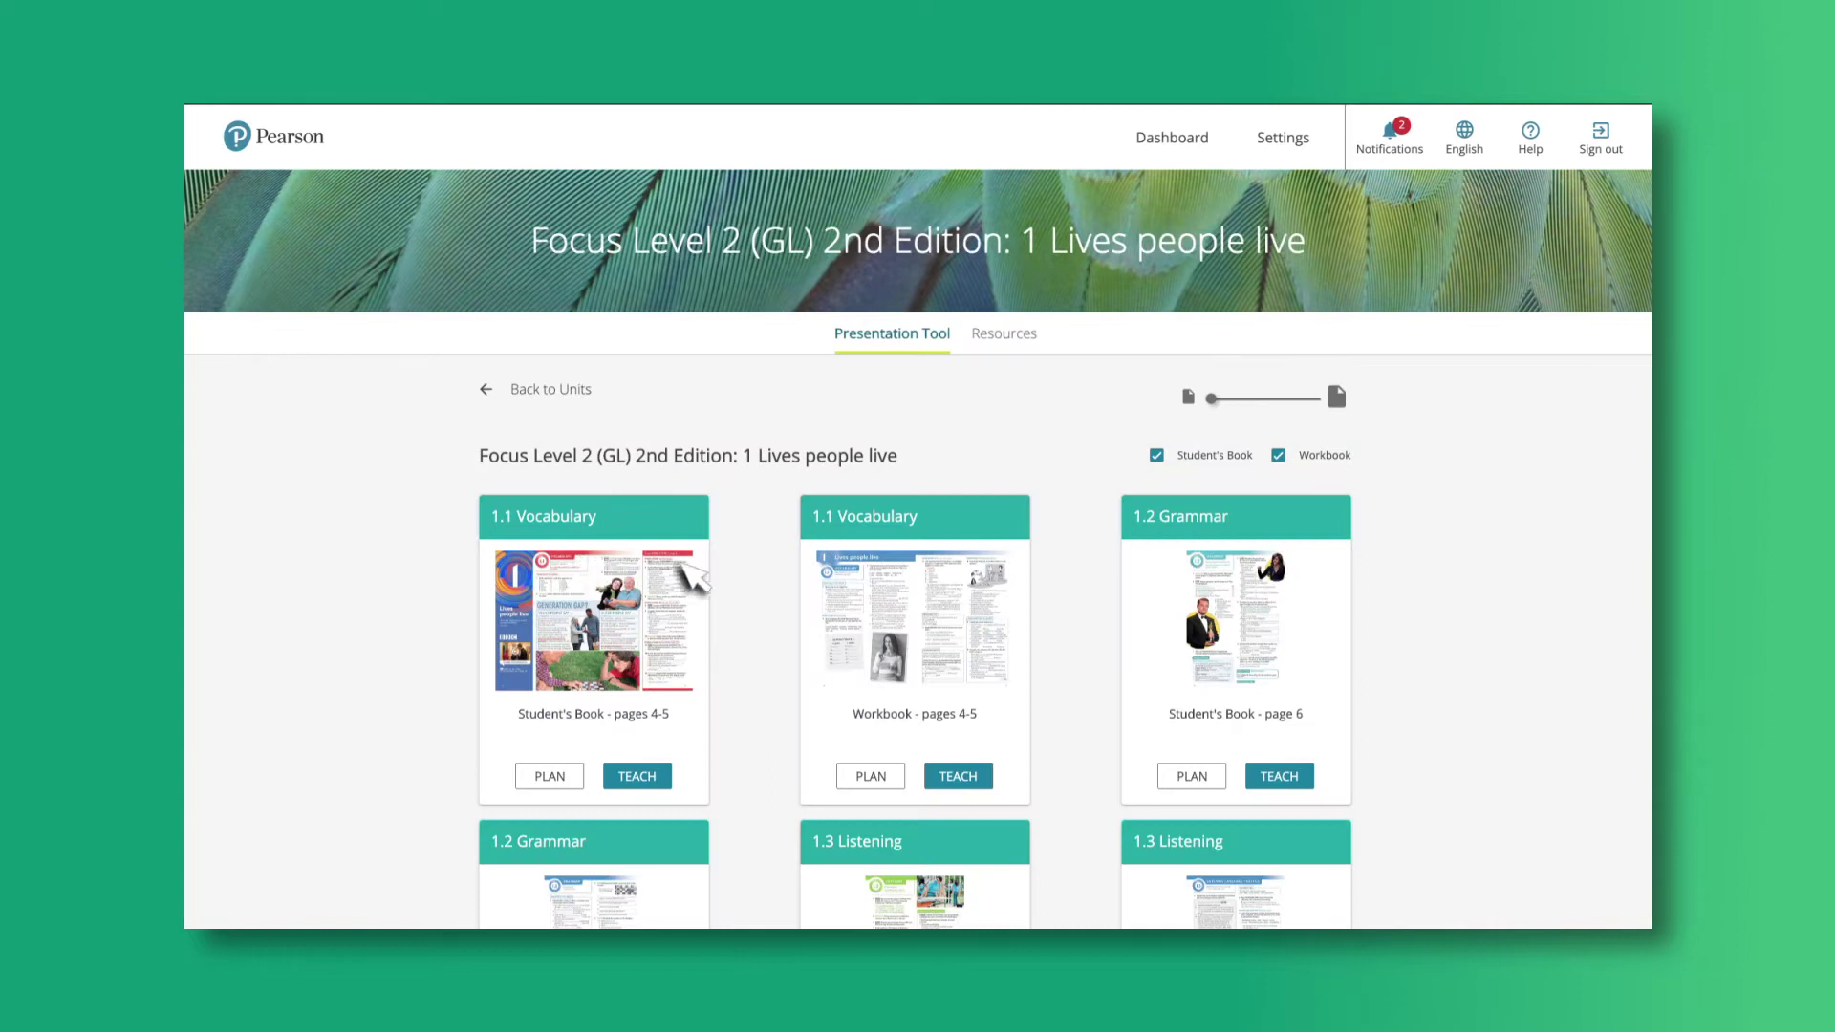
{"action": "scroll", "coordinate": [1415, 626], "scroll_direction": "down", "scroll_amount": 1}
{"action": "scroll", "coordinate": [1414, 626], "scroll_direction": "down", "scroll_amount": 5}
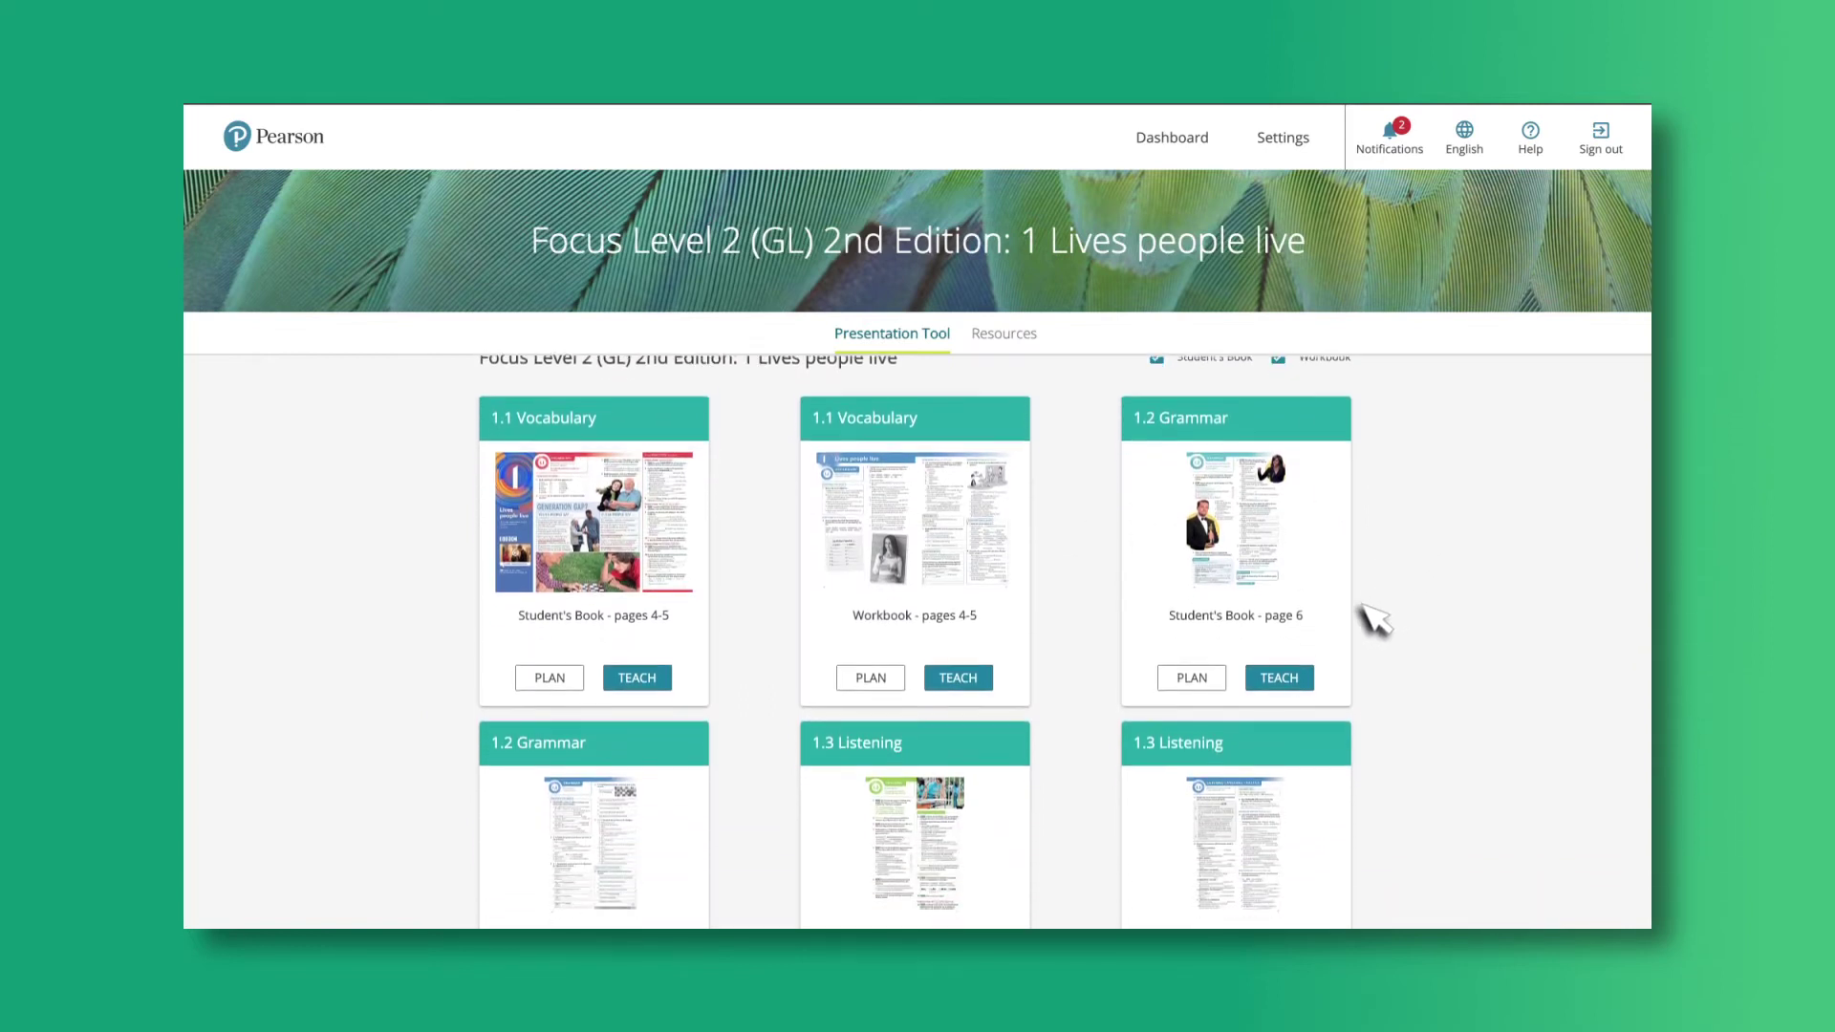
{"action": "scroll", "coordinate": [1227, 594], "scroll_direction": "down", "scroll_amount": 10}
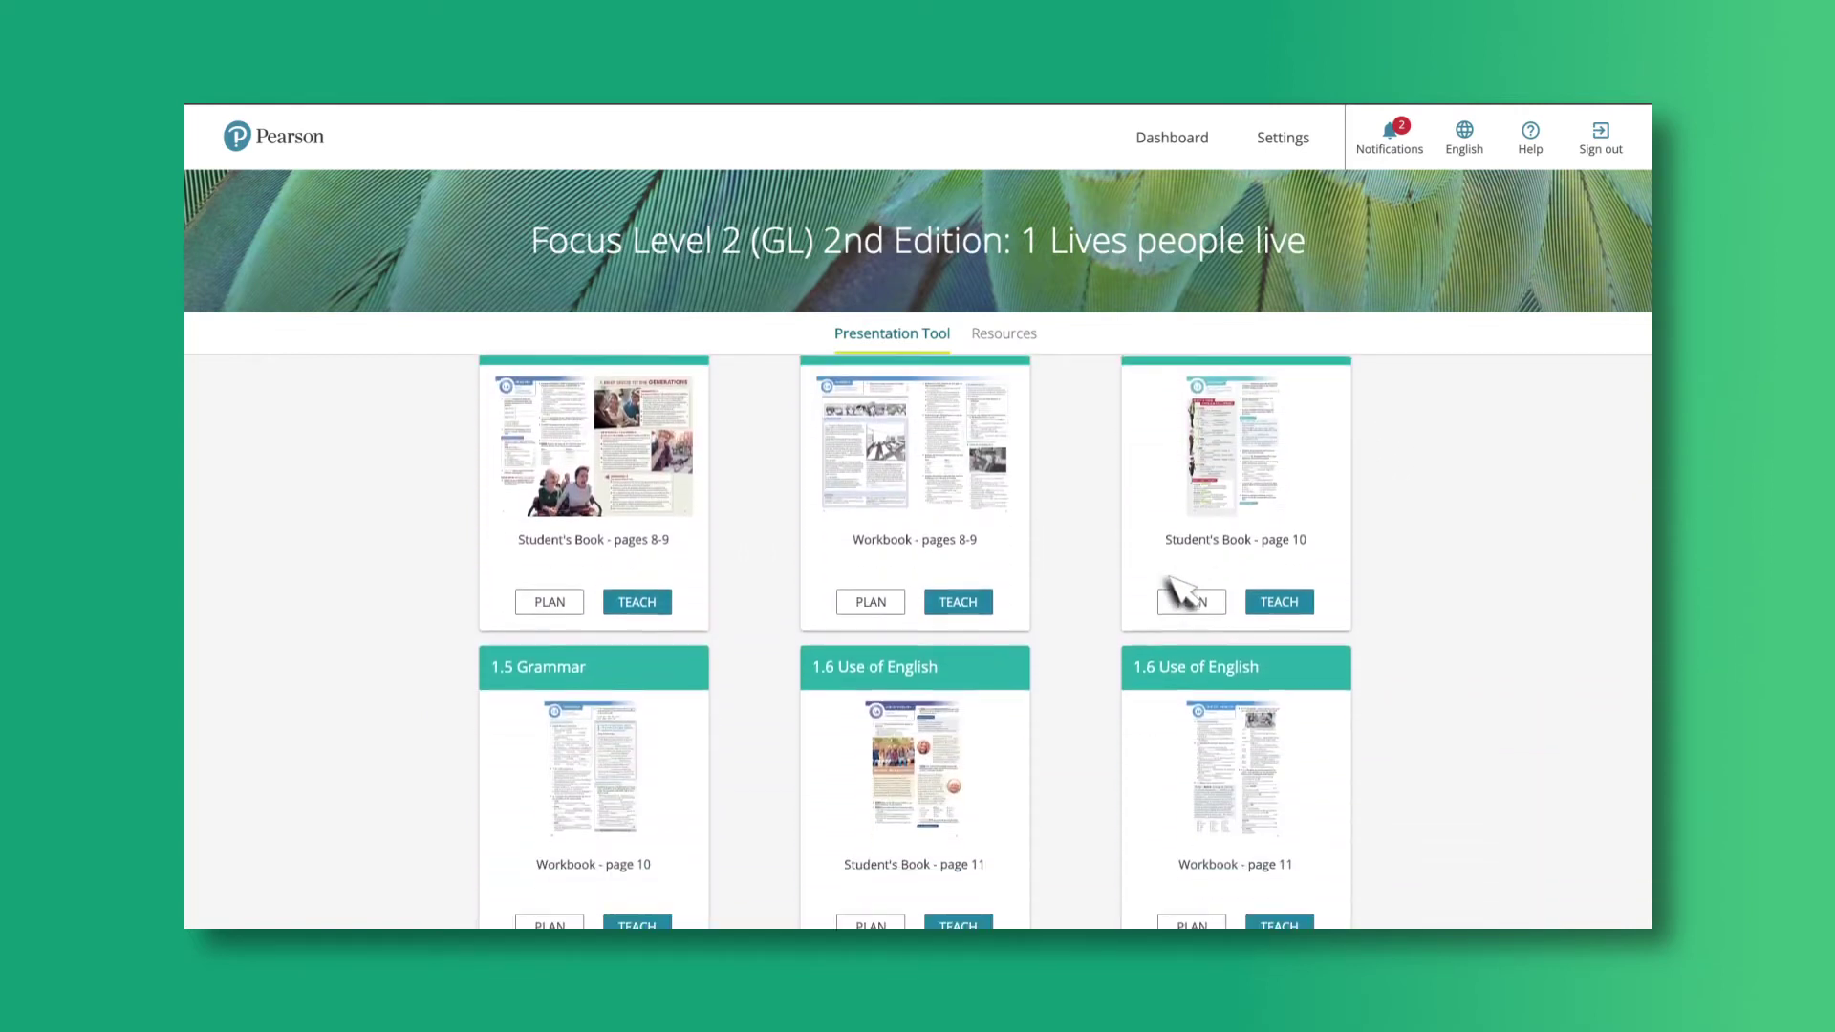
{"action": "scroll", "coordinate": [1068, 574], "scroll_direction": "down", "scroll_amount": 4}
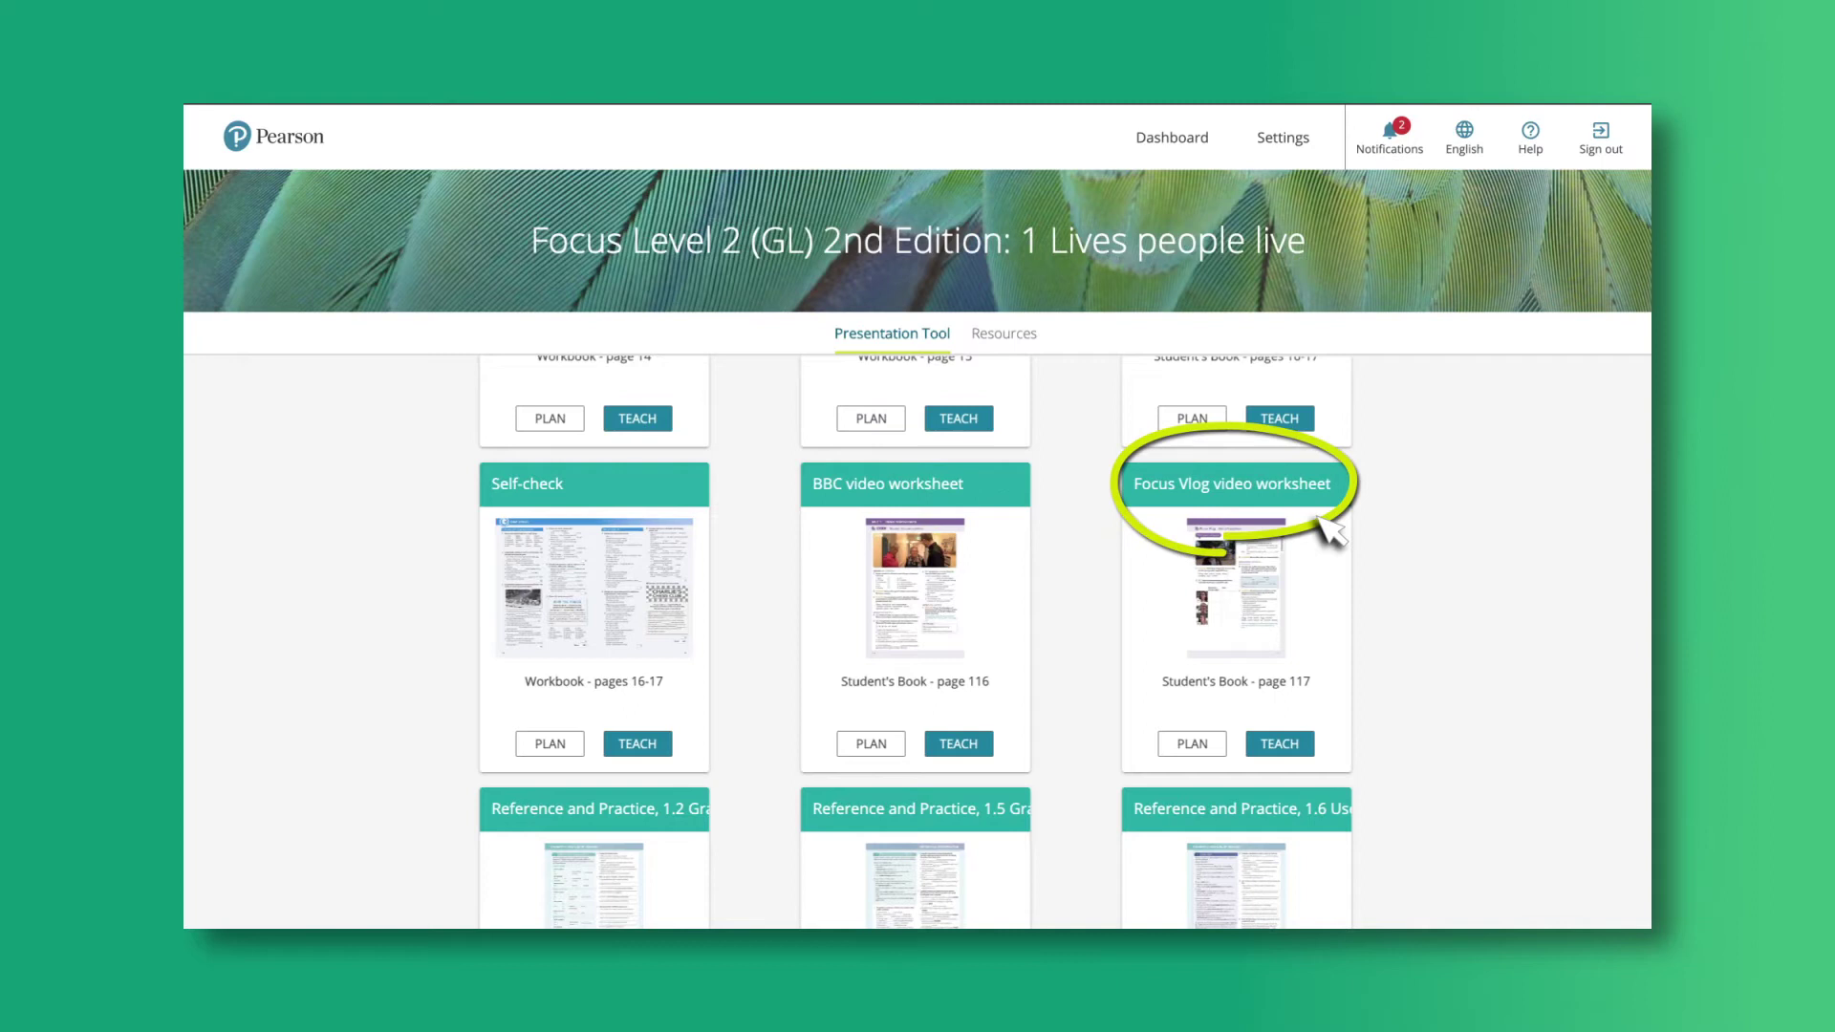
{"action": "scroll", "coordinate": [1000, 635], "scroll_direction": "down", "scroll_amount": 2}
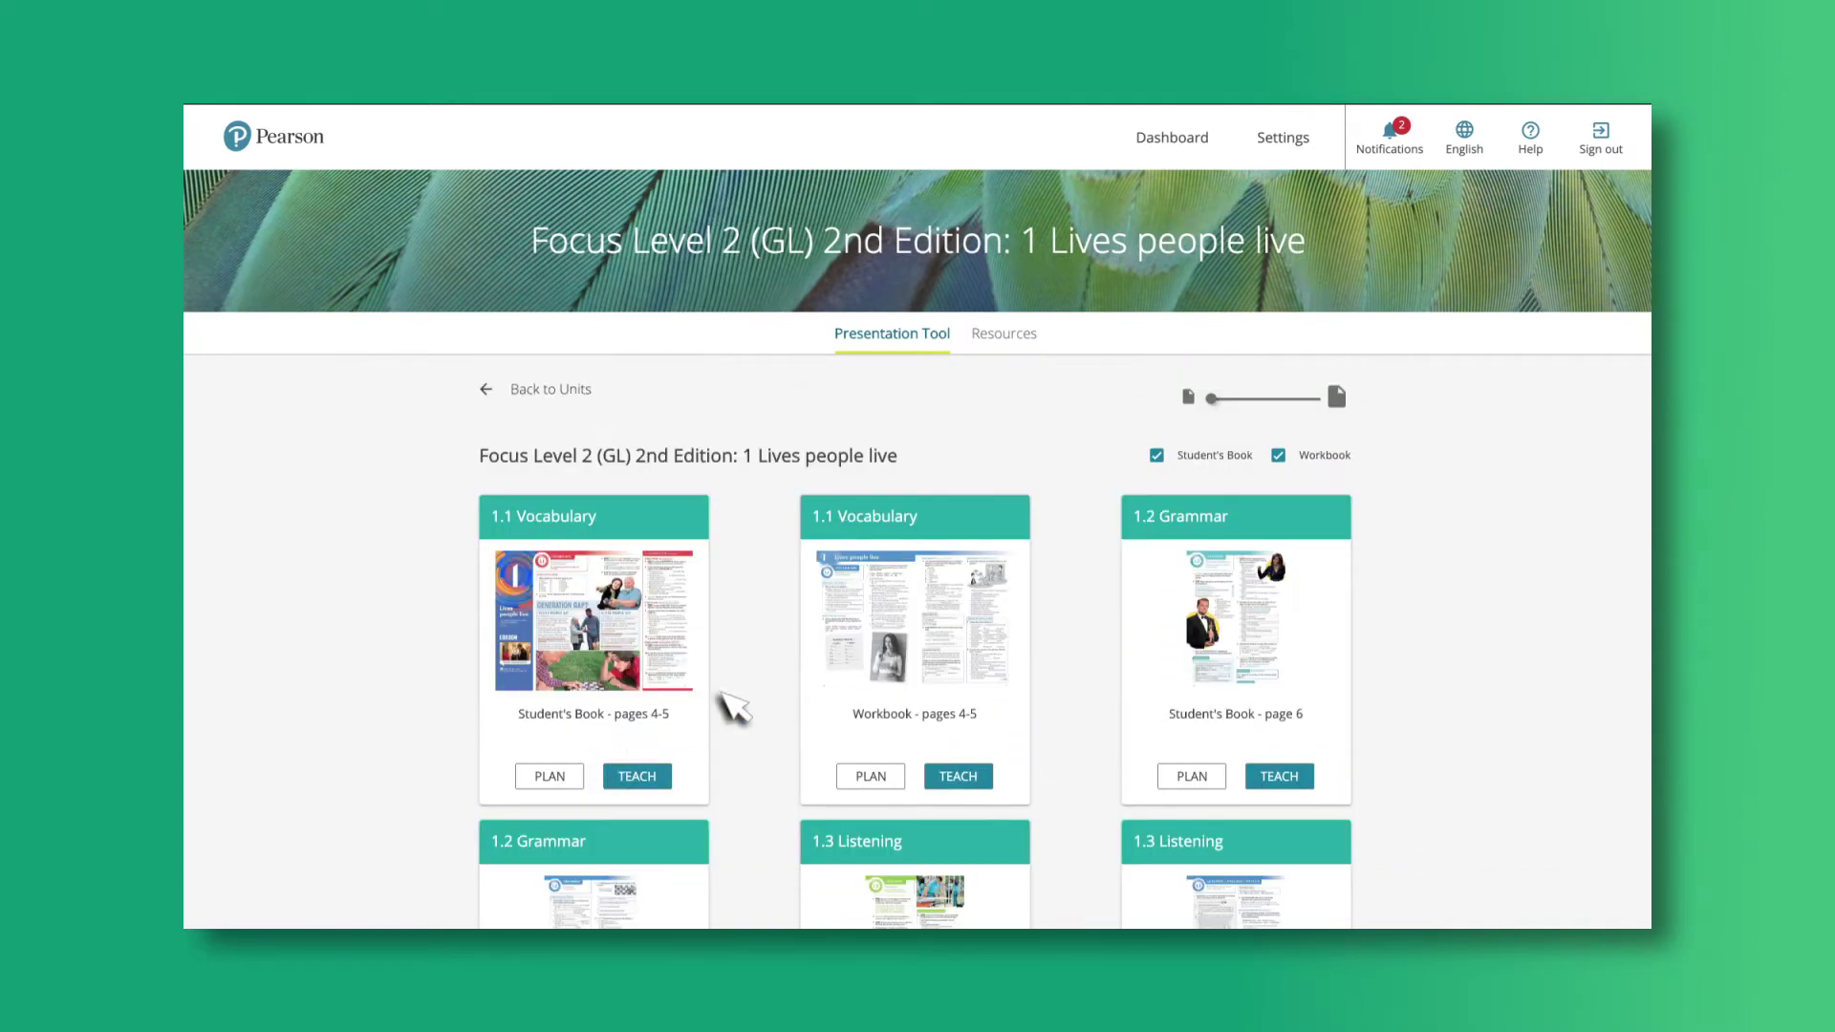
Resize the lesson thumbnails, toggle the Student's Book and Workbook filters, then open 1.1 Vocabulary
{"action": "left_click", "coordinate": [1335, 398]}
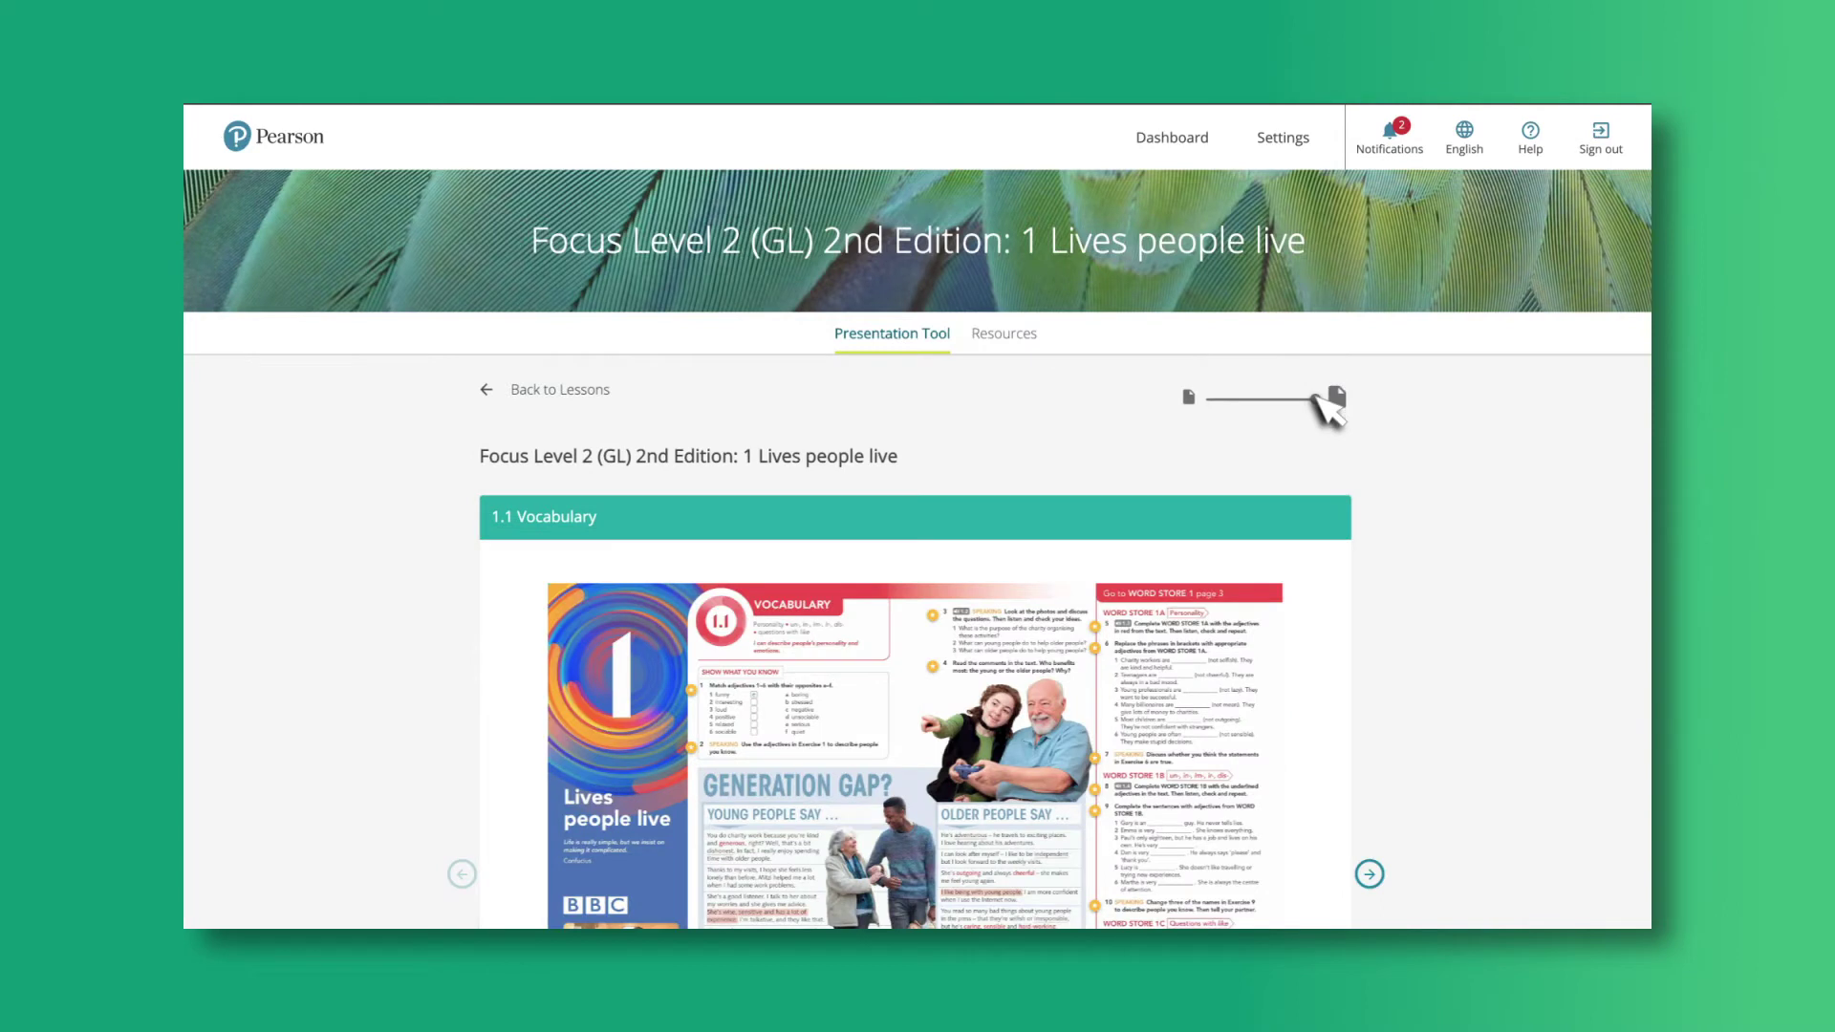
{"action": "left_click", "coordinate": [1261, 396]}
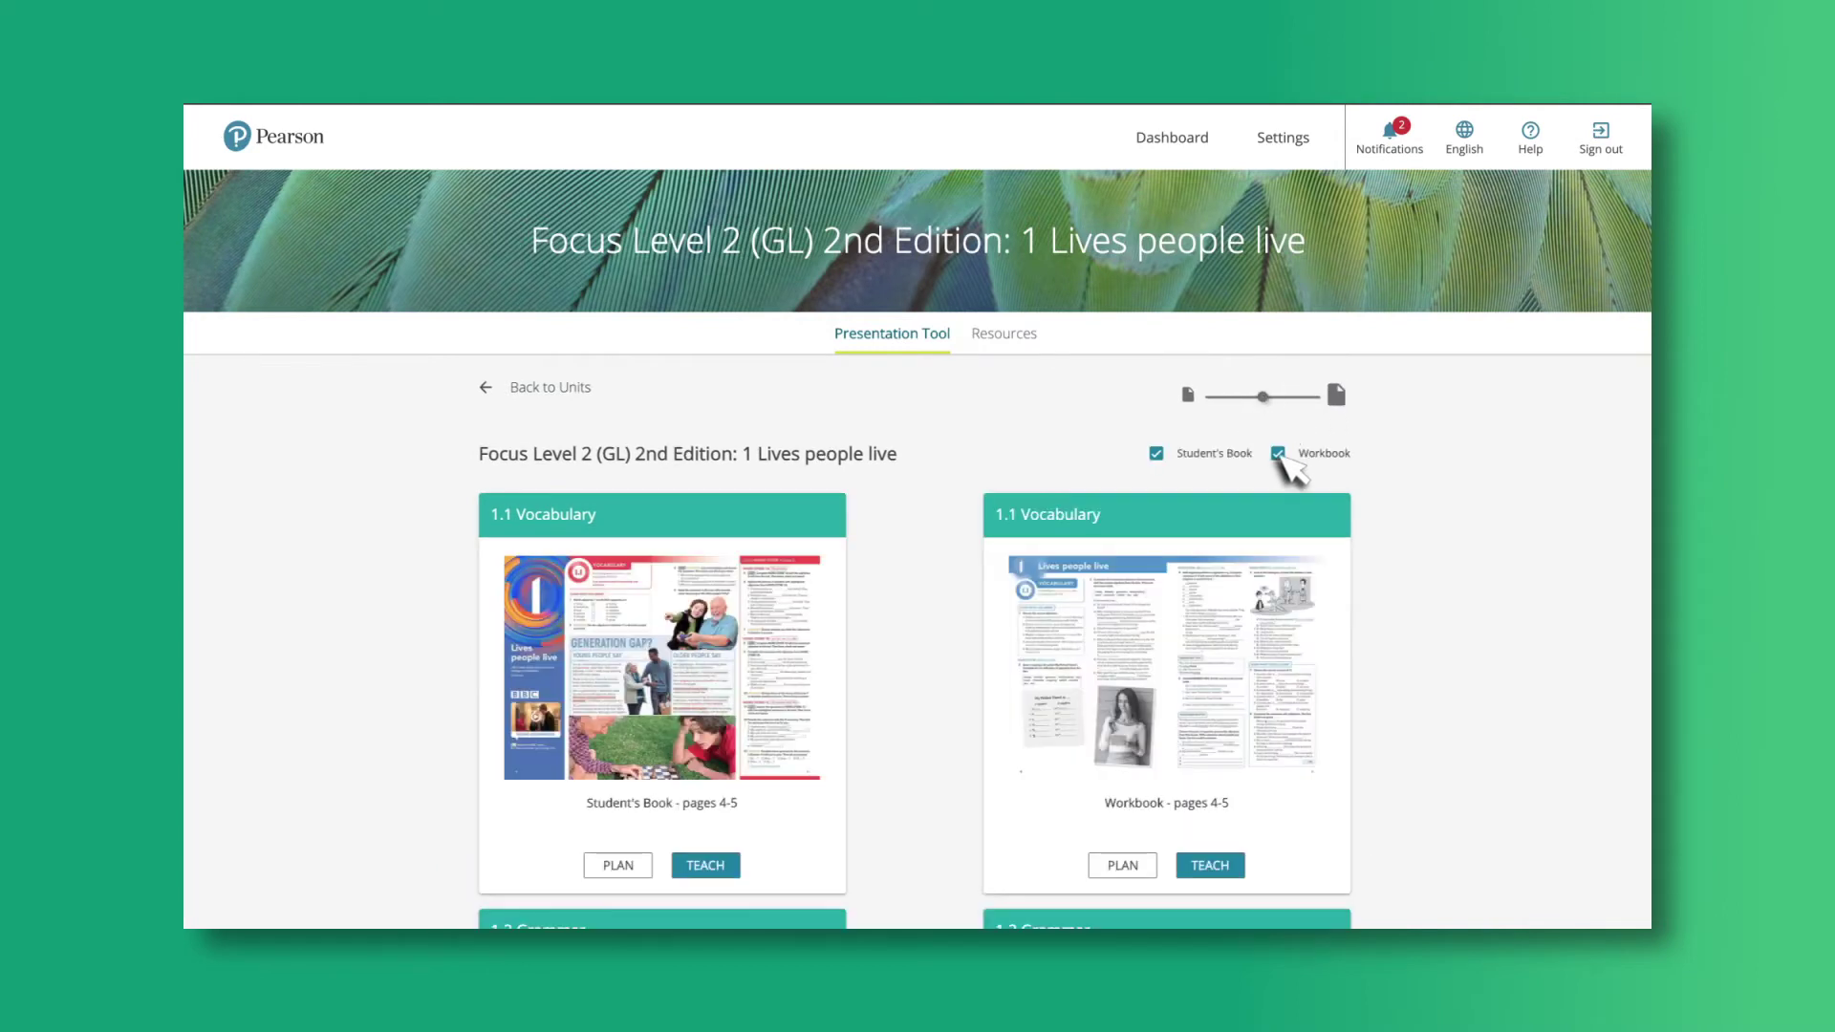
{"action": "left_click", "coordinate": [1277, 453]}
{"action": "left_click", "coordinate": [1278, 453]}
{"action": "left_click", "coordinate": [1157, 453]}
{"action": "left_click", "coordinate": [1156, 453]}
{"action": "left_click", "coordinate": [670, 698]}
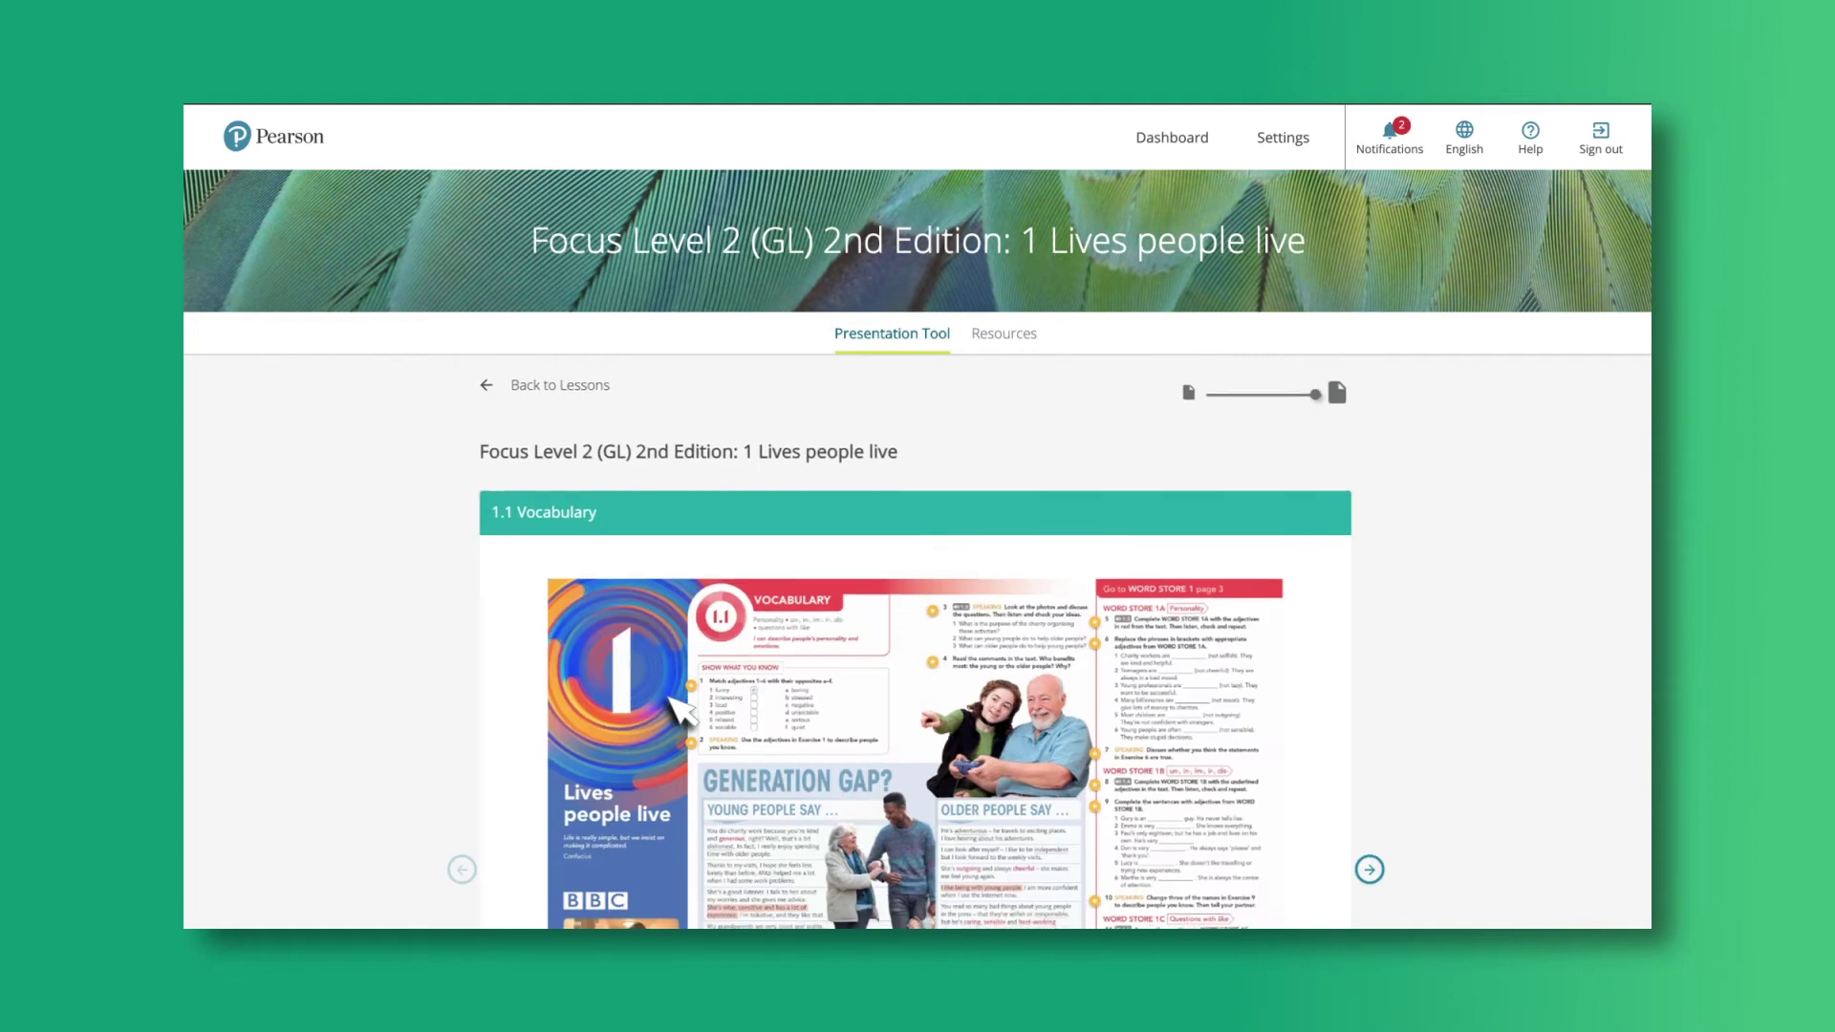
{"action": "scroll", "coordinate": [671, 699], "scroll_direction": "down", "scroll_amount": 3}
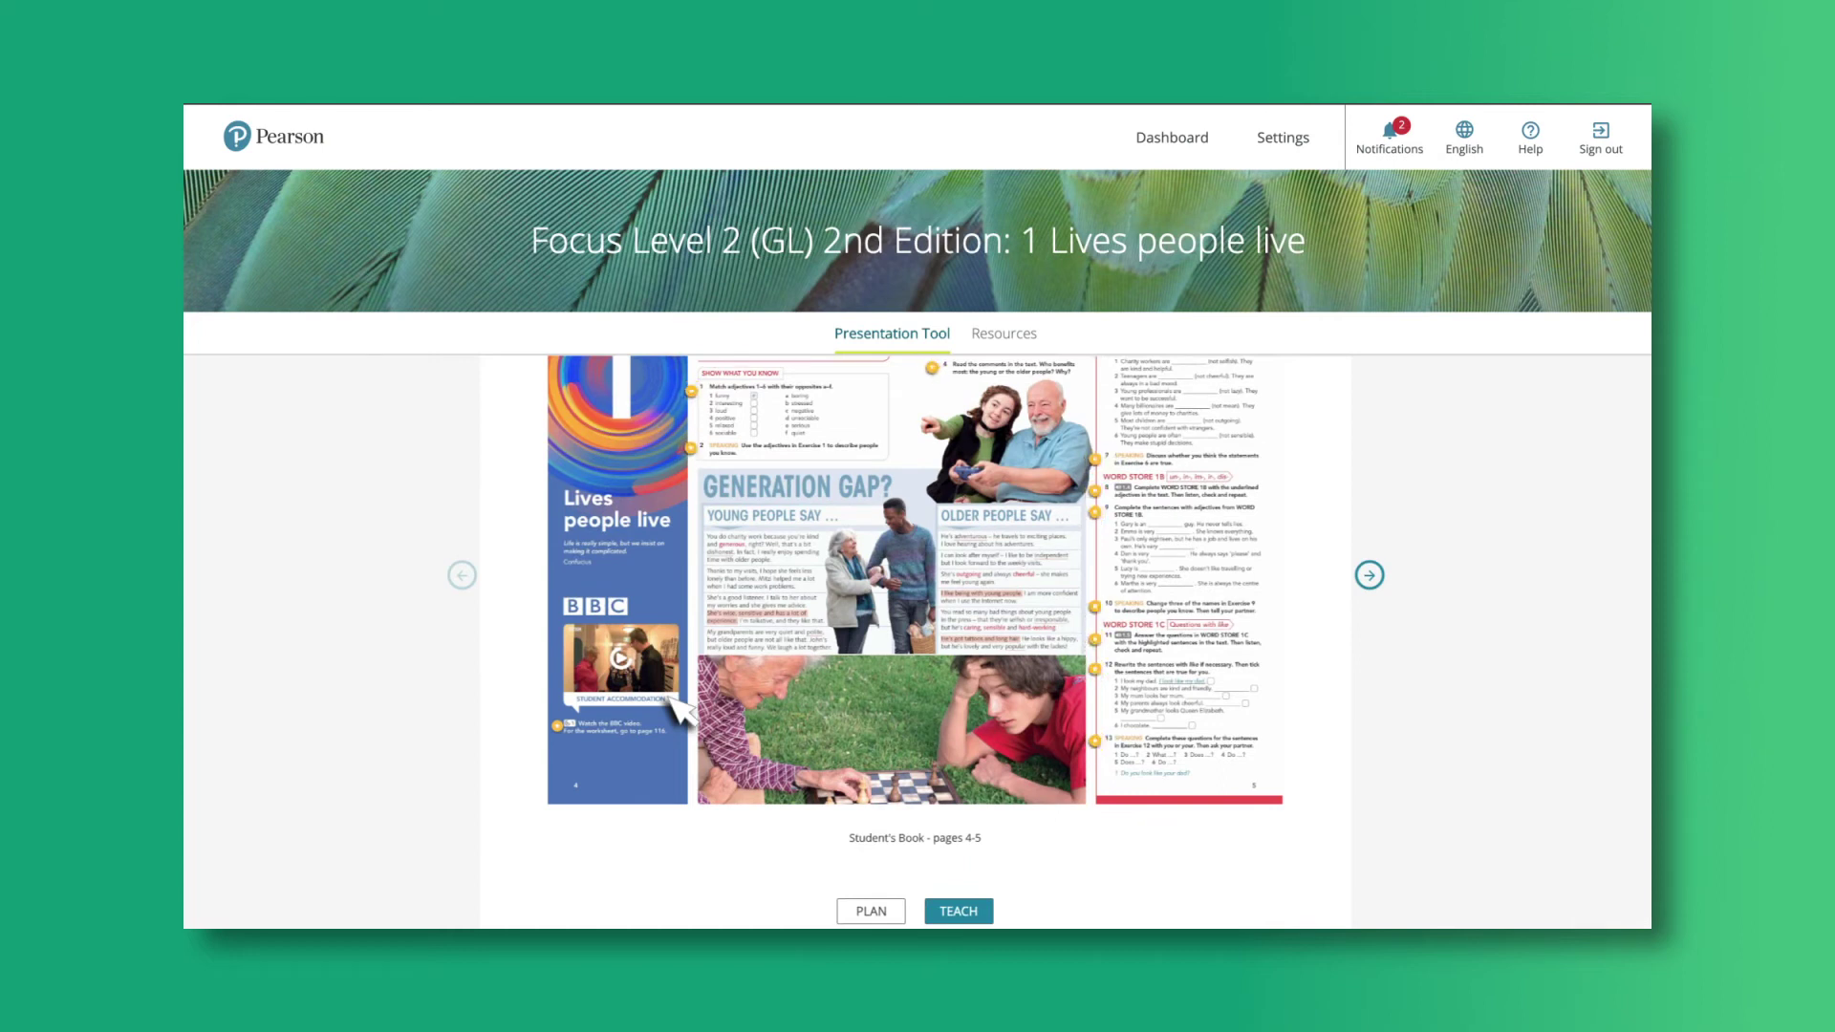
Open Exercise 1, reveal the lesson flow, and show it on the full book page spread
{"action": "left_click", "coordinate": [692, 391]}
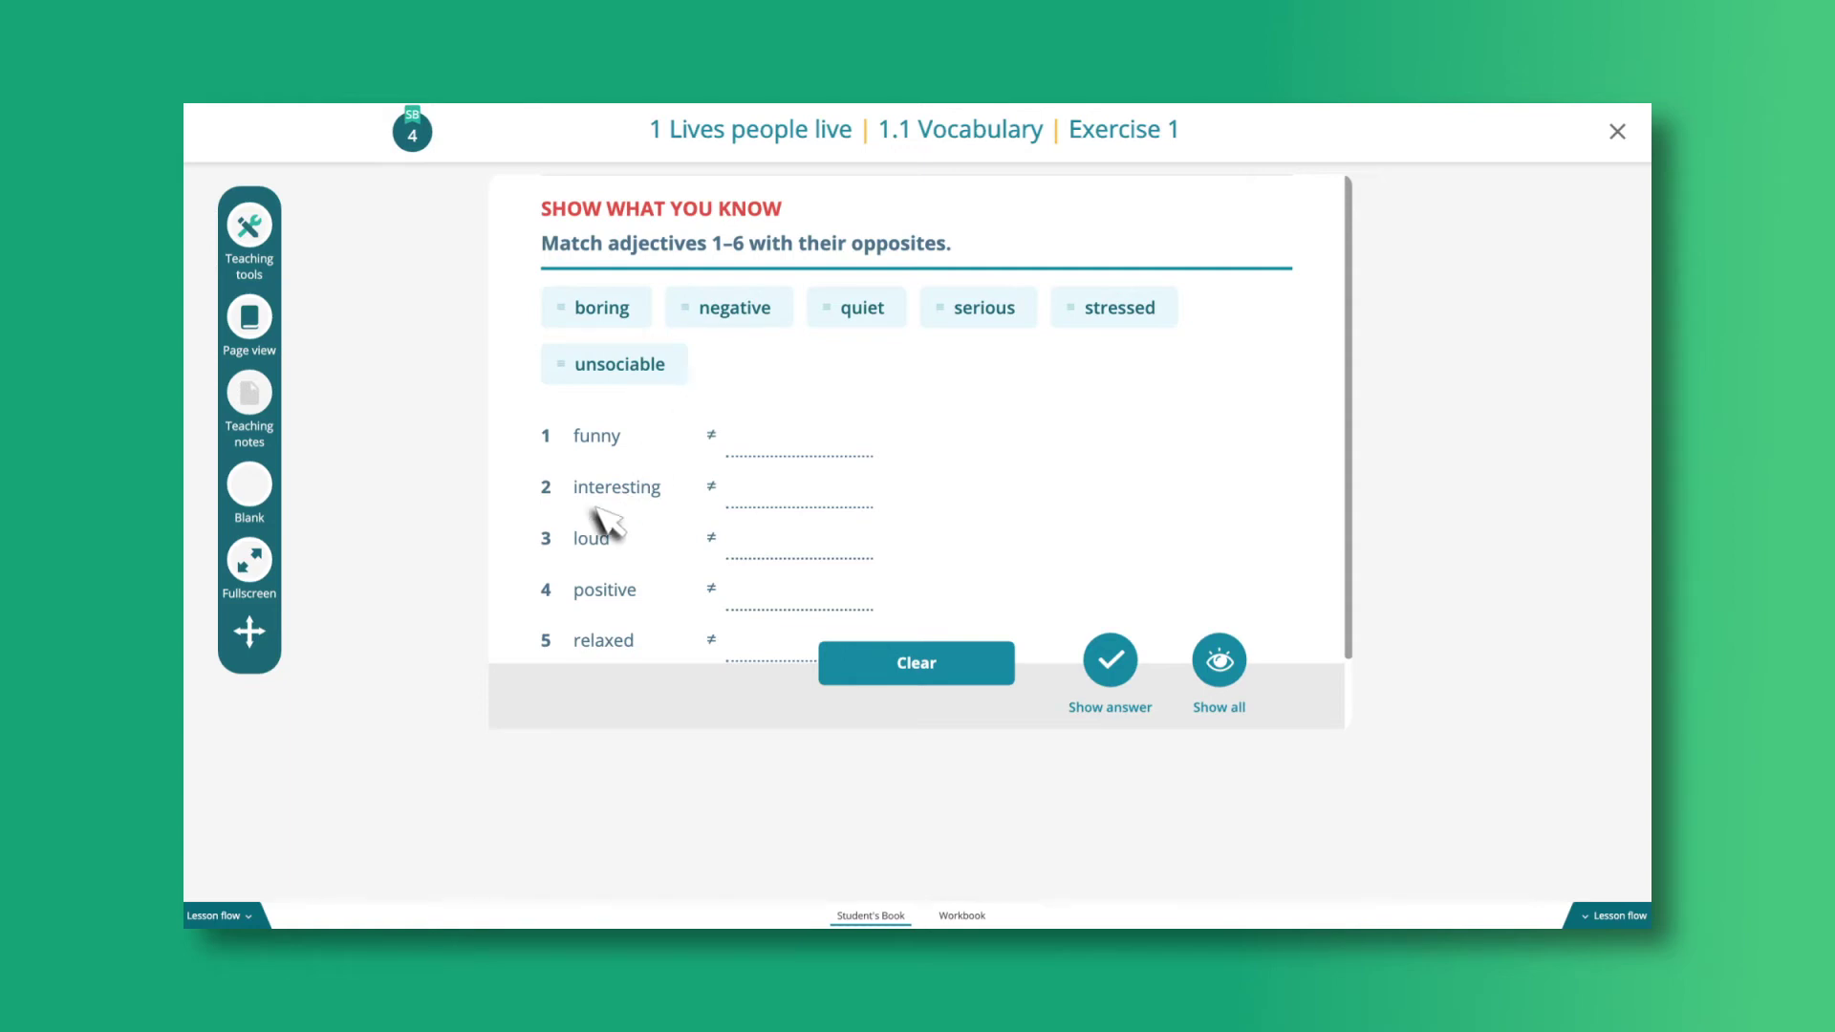
{"action": "left_click", "coordinate": [244, 915]}
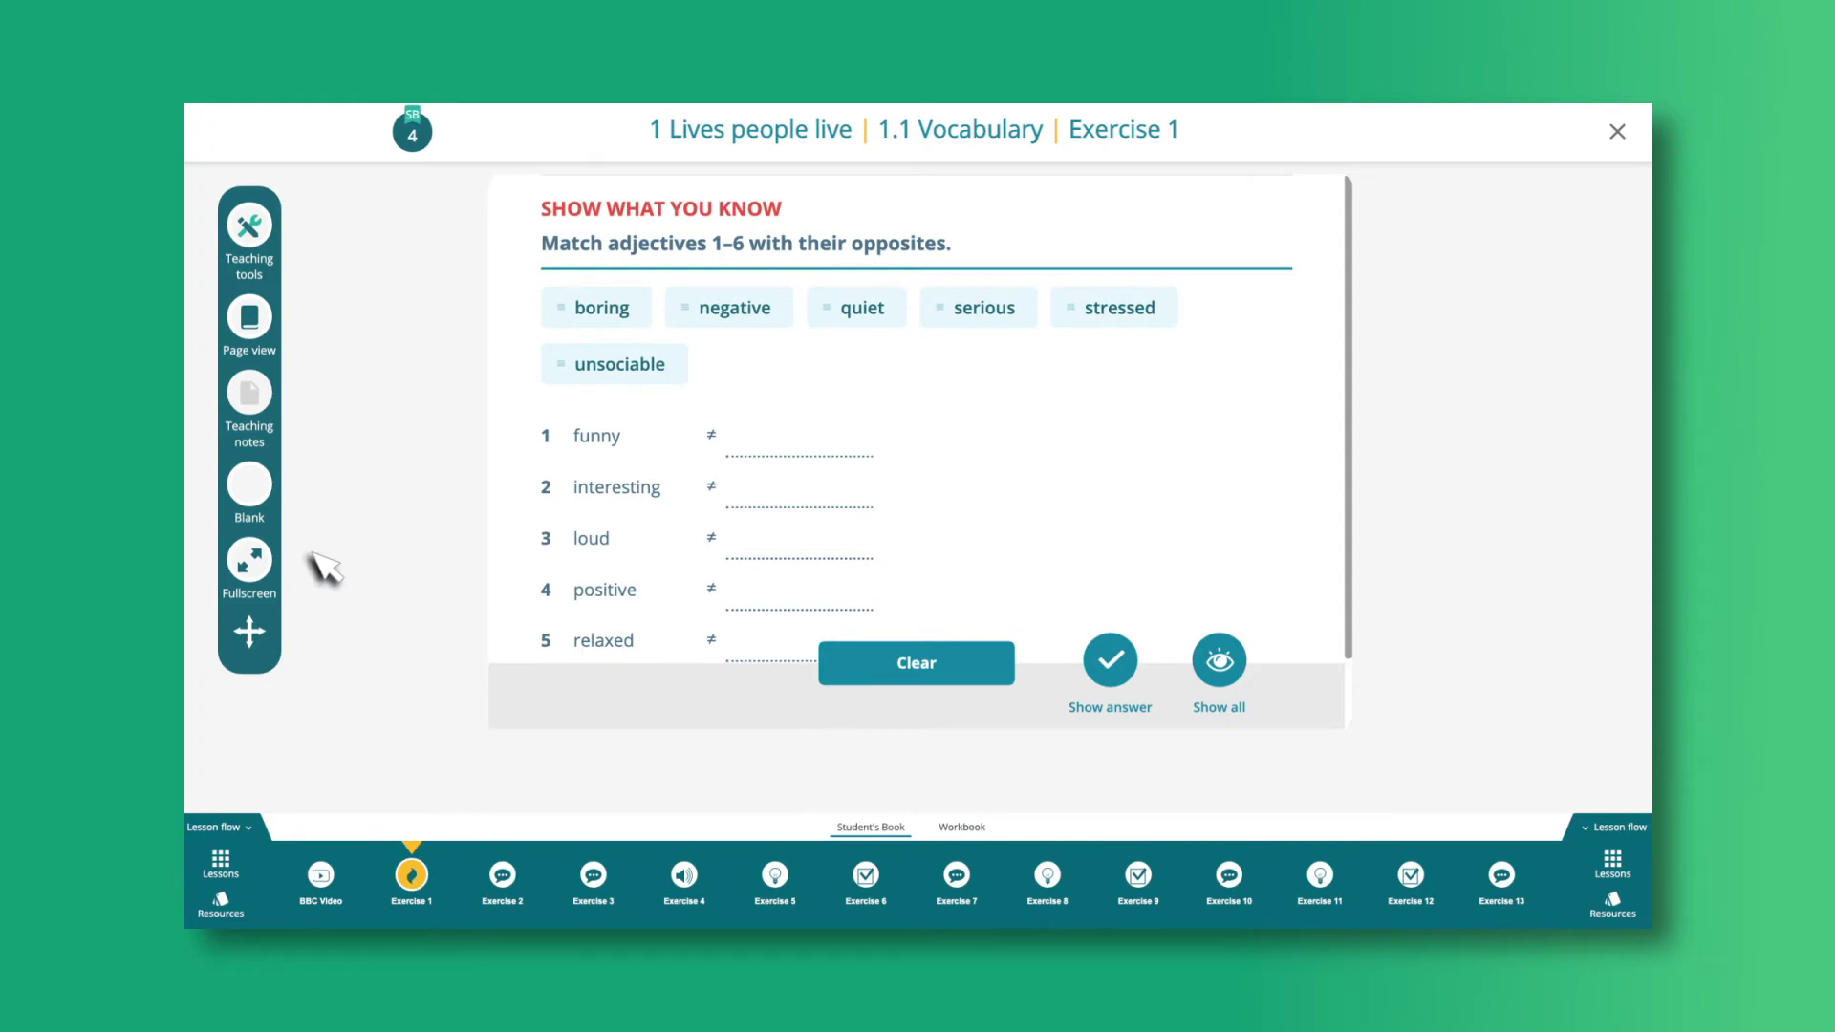
{"action": "left_click", "coordinate": [251, 320]}
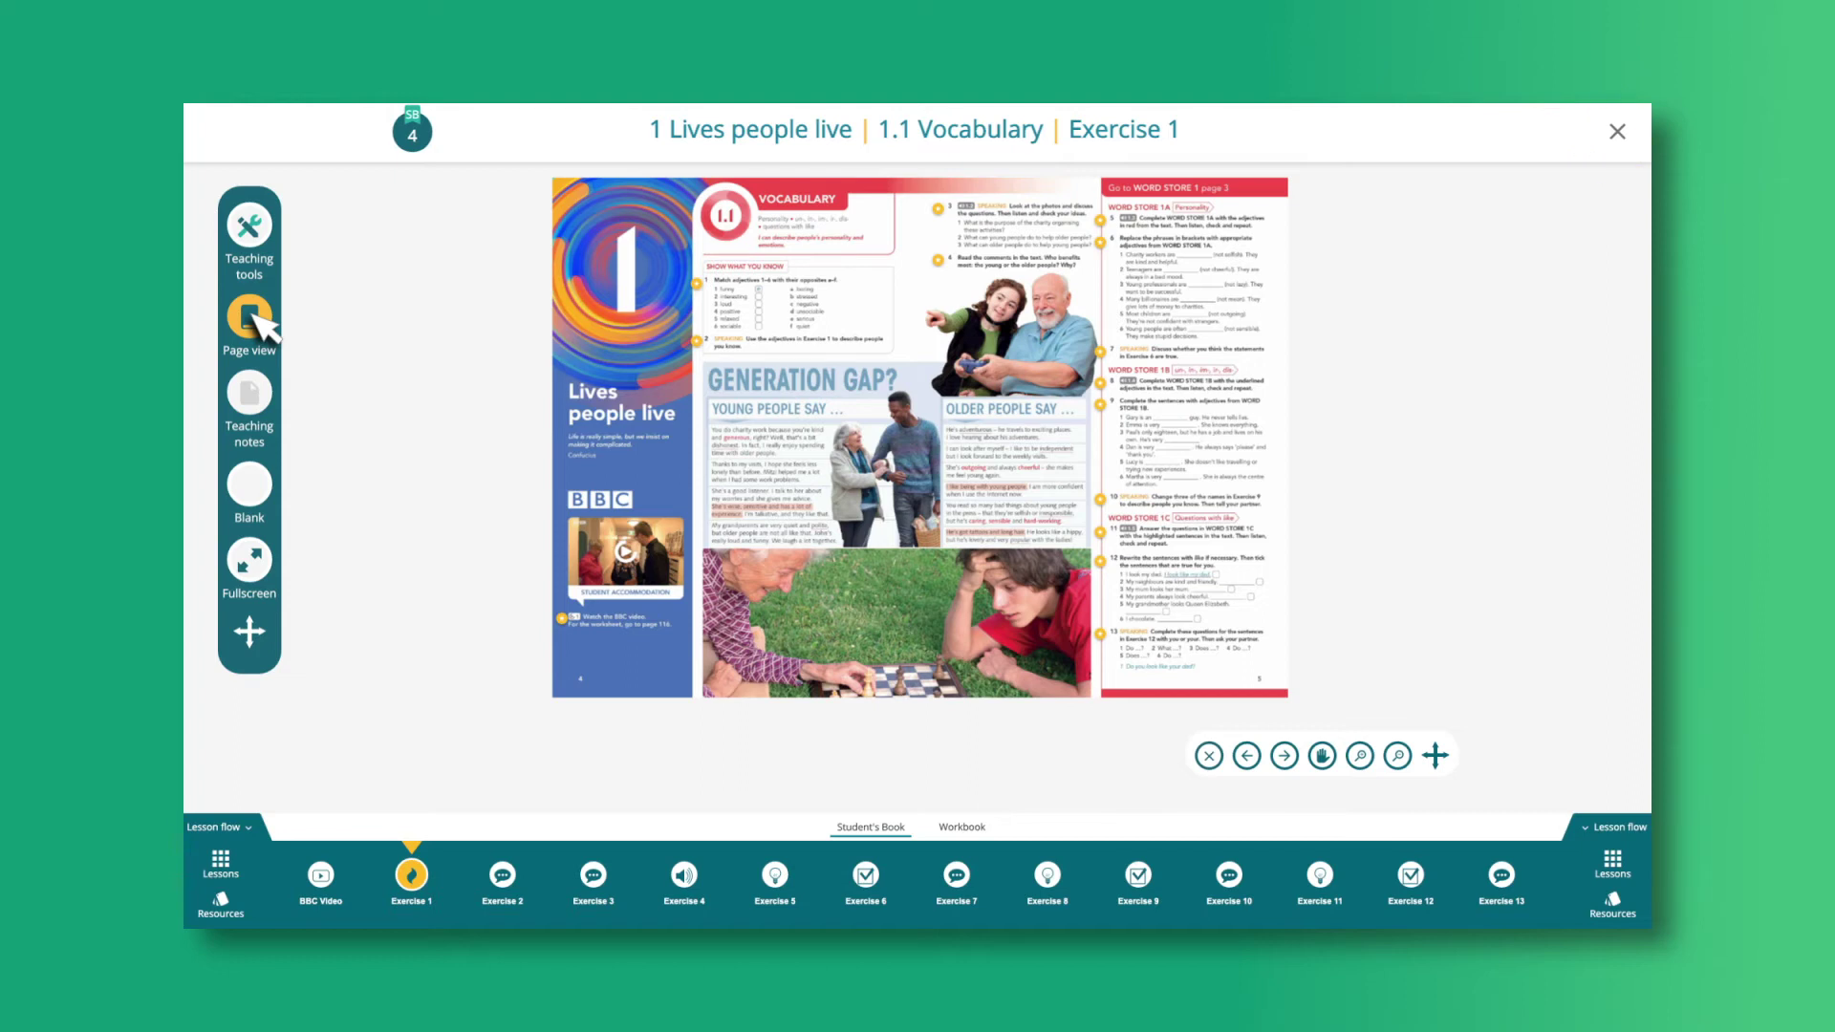
Step through Exercises 1–4 in the lesson flow to reach Exercise 5, Word Store 1A Personality
{"action": "left_click", "coordinate": [254, 320]}
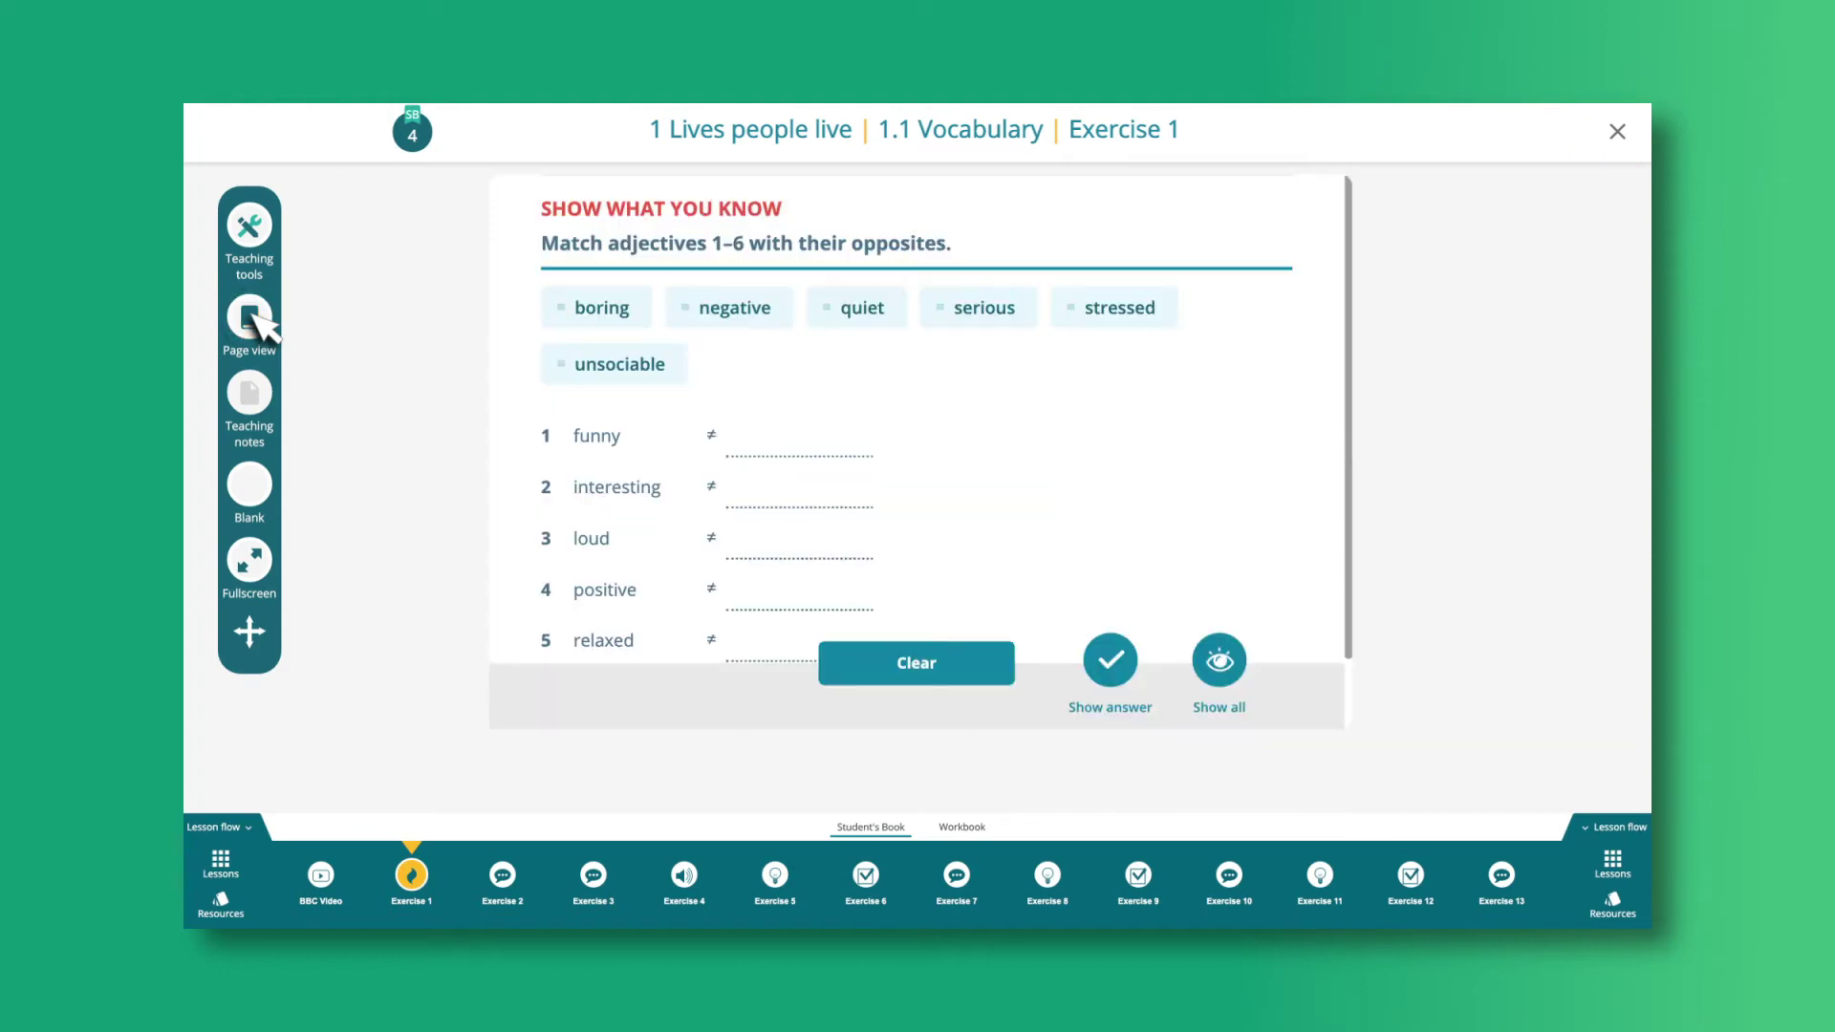
{"action": "left_click", "coordinate": [499, 870]}
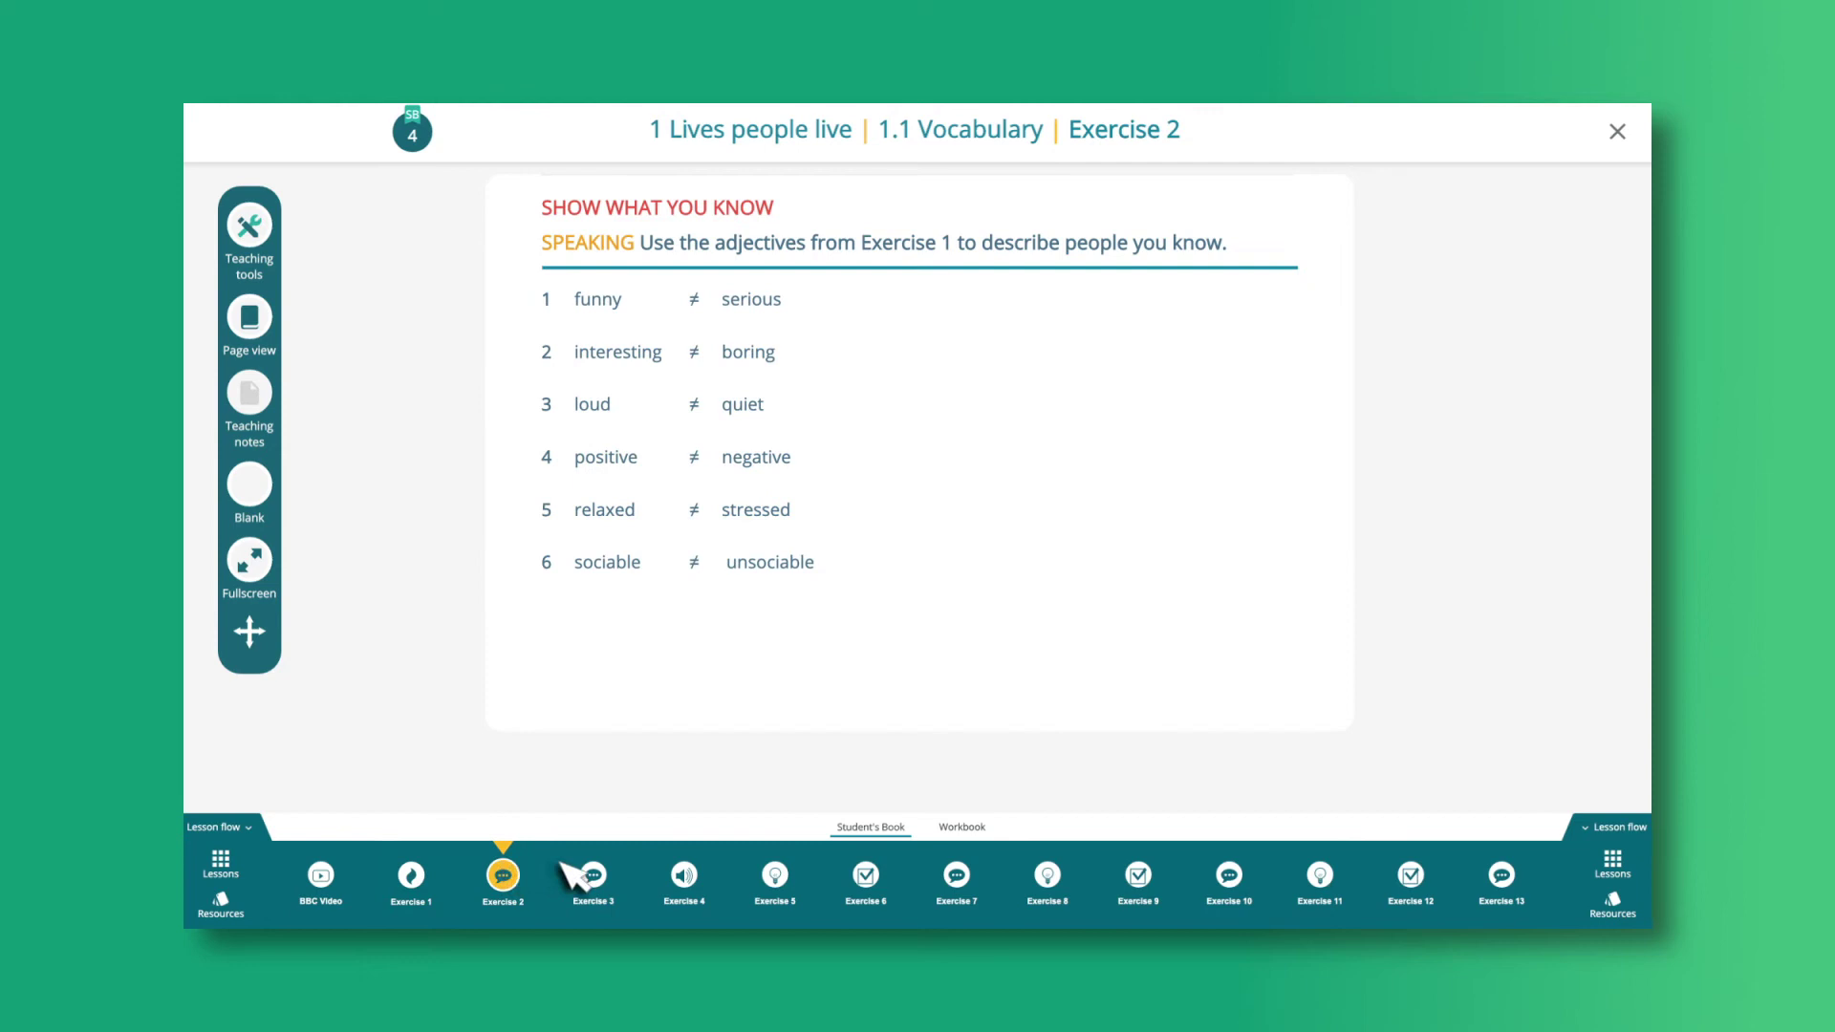
{"action": "left_click", "coordinate": [594, 874]}
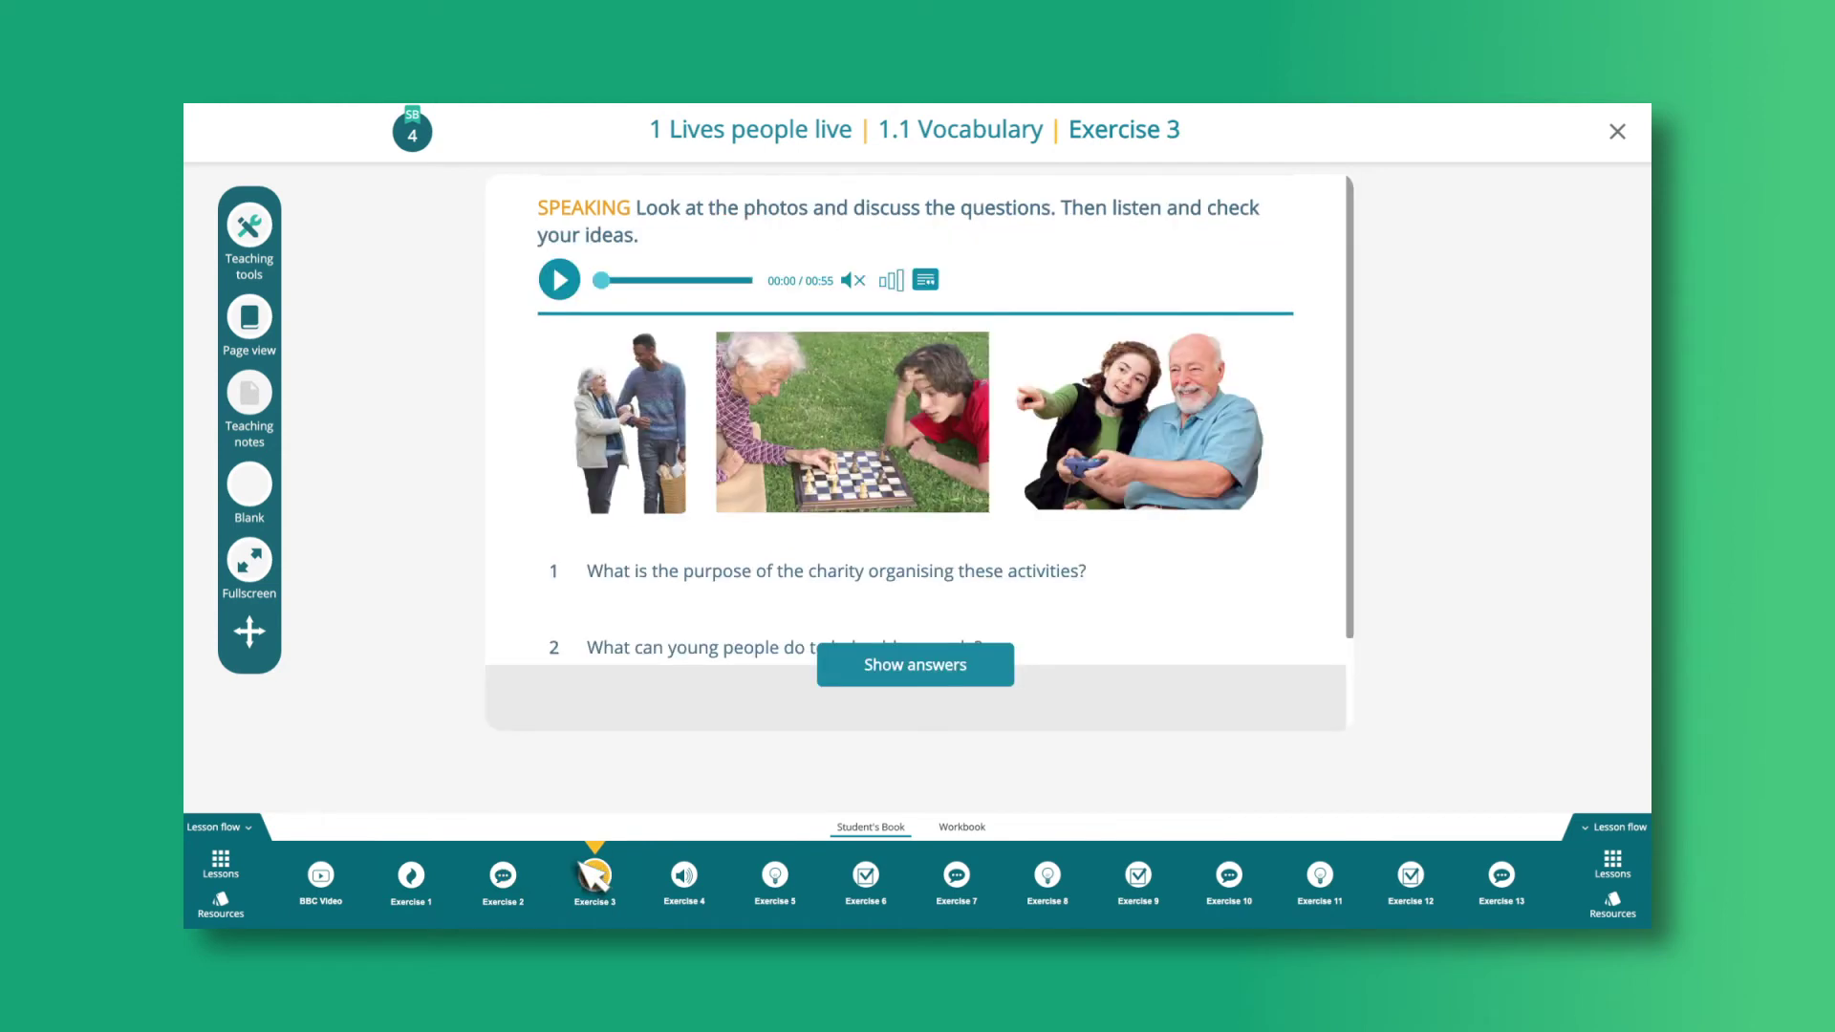
{"action": "left_click", "coordinate": [685, 874]}
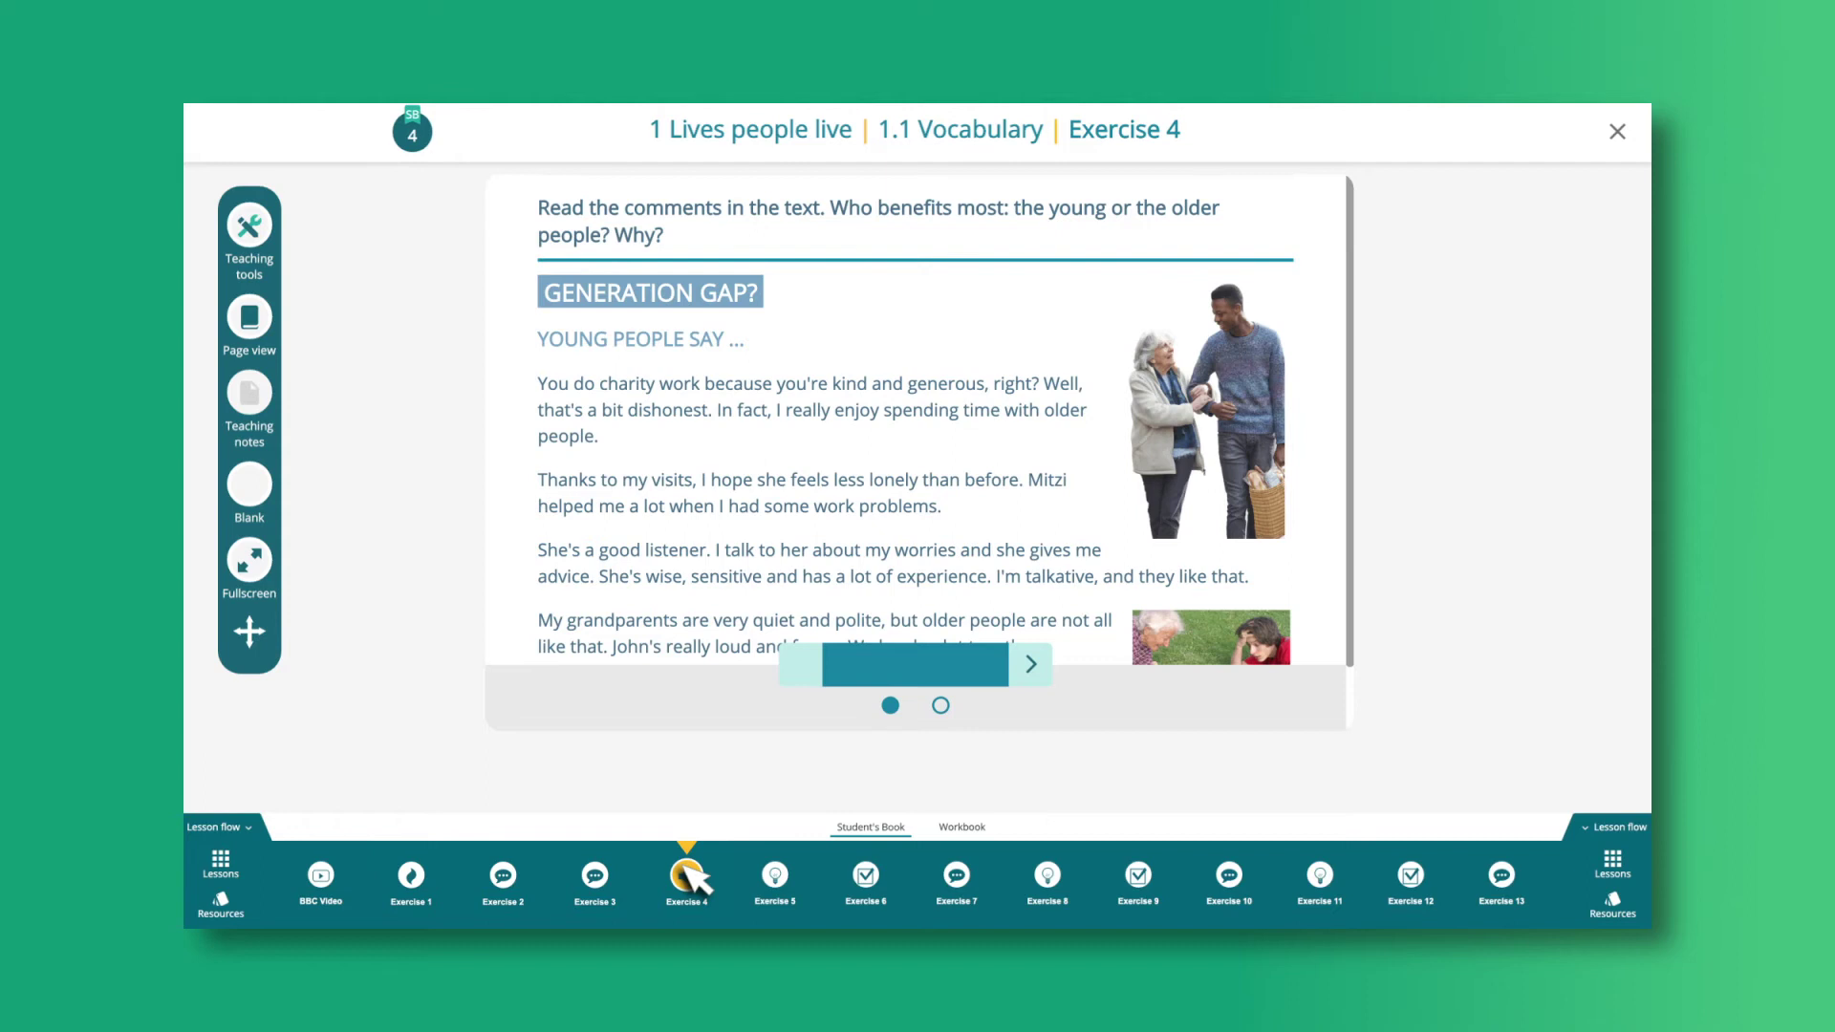
{"action": "left_click", "coordinate": [776, 876]}
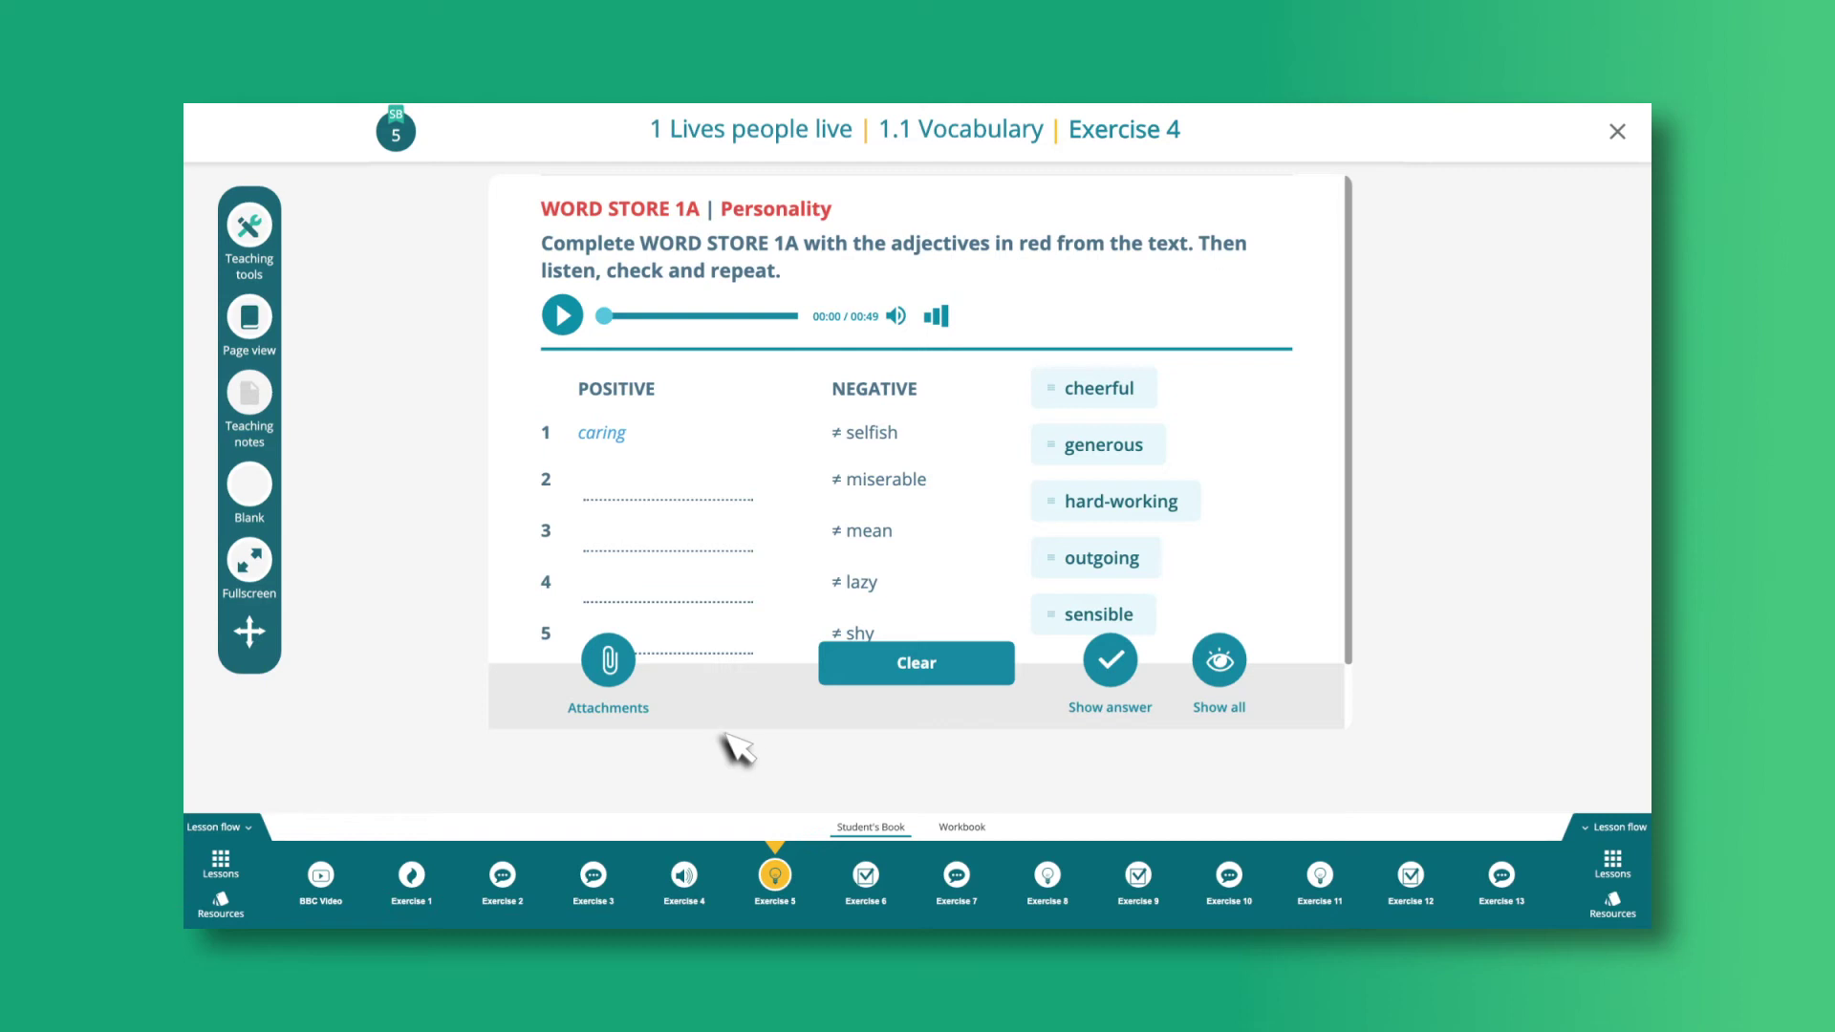
View the exercise's attached reading text, then close it
{"action": "left_click", "coordinate": [613, 666]}
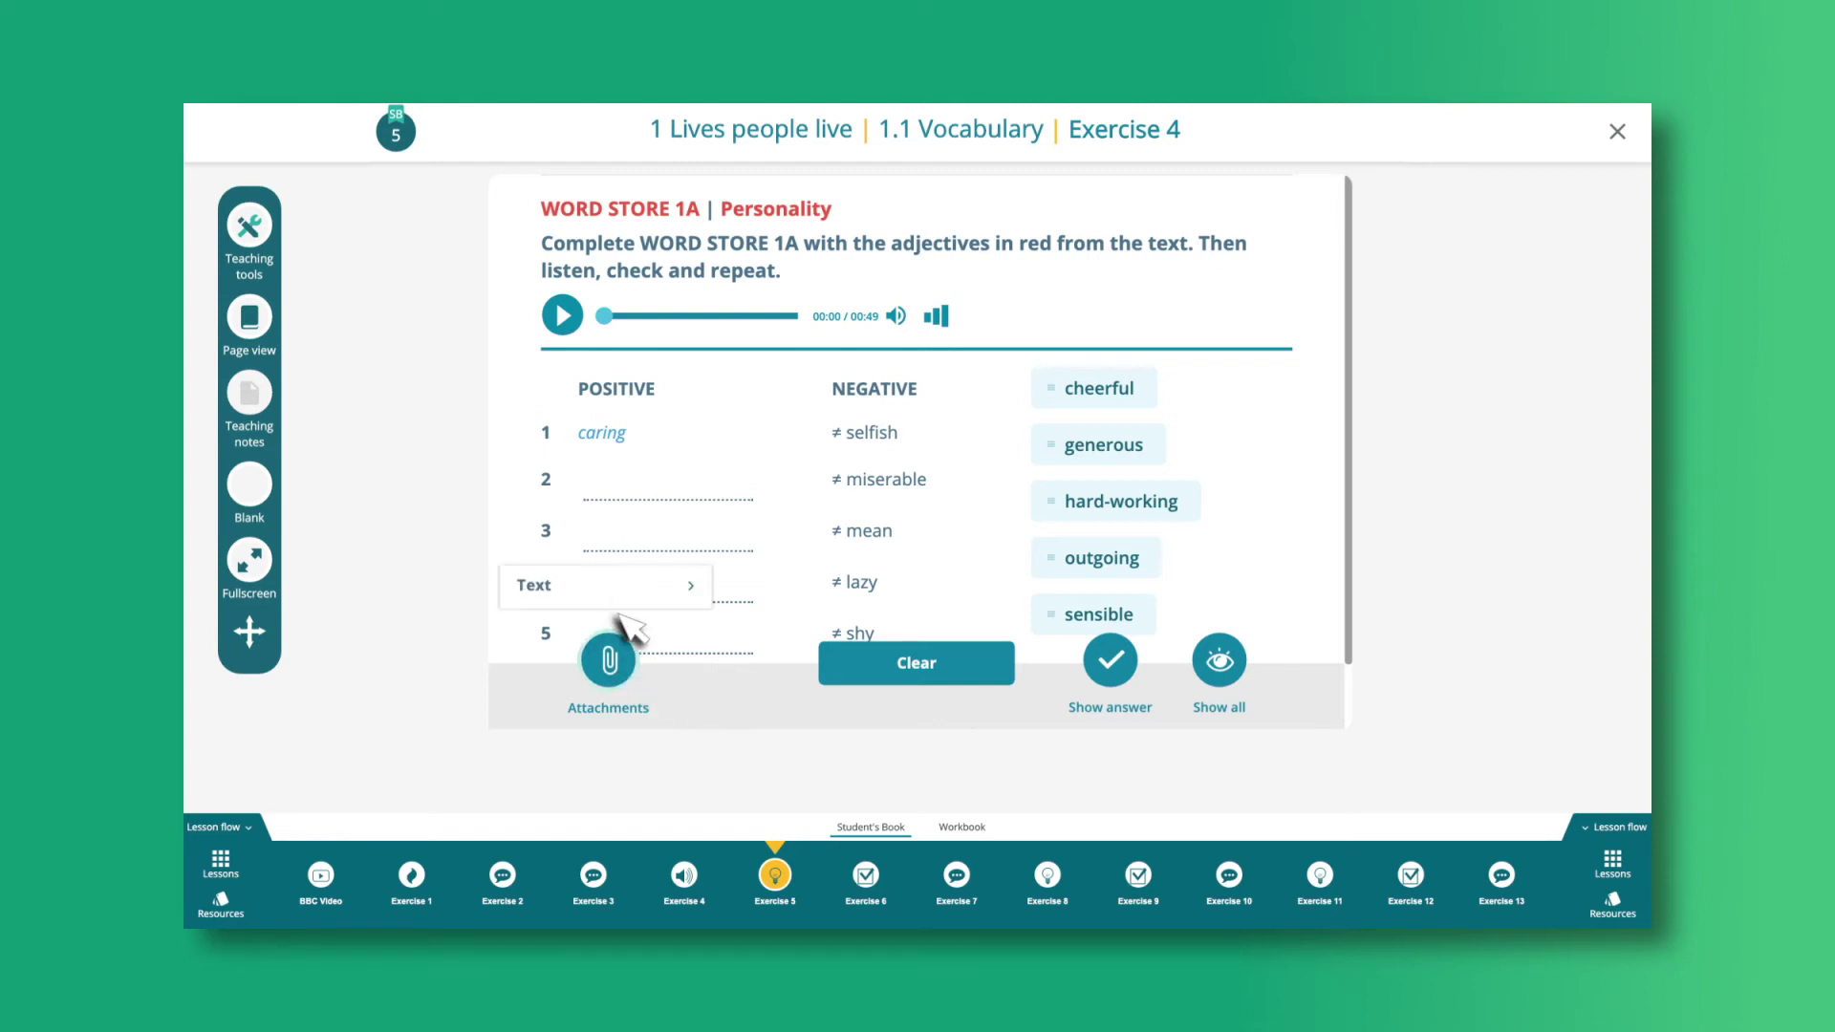
{"action": "left_click", "coordinate": [615, 584]}
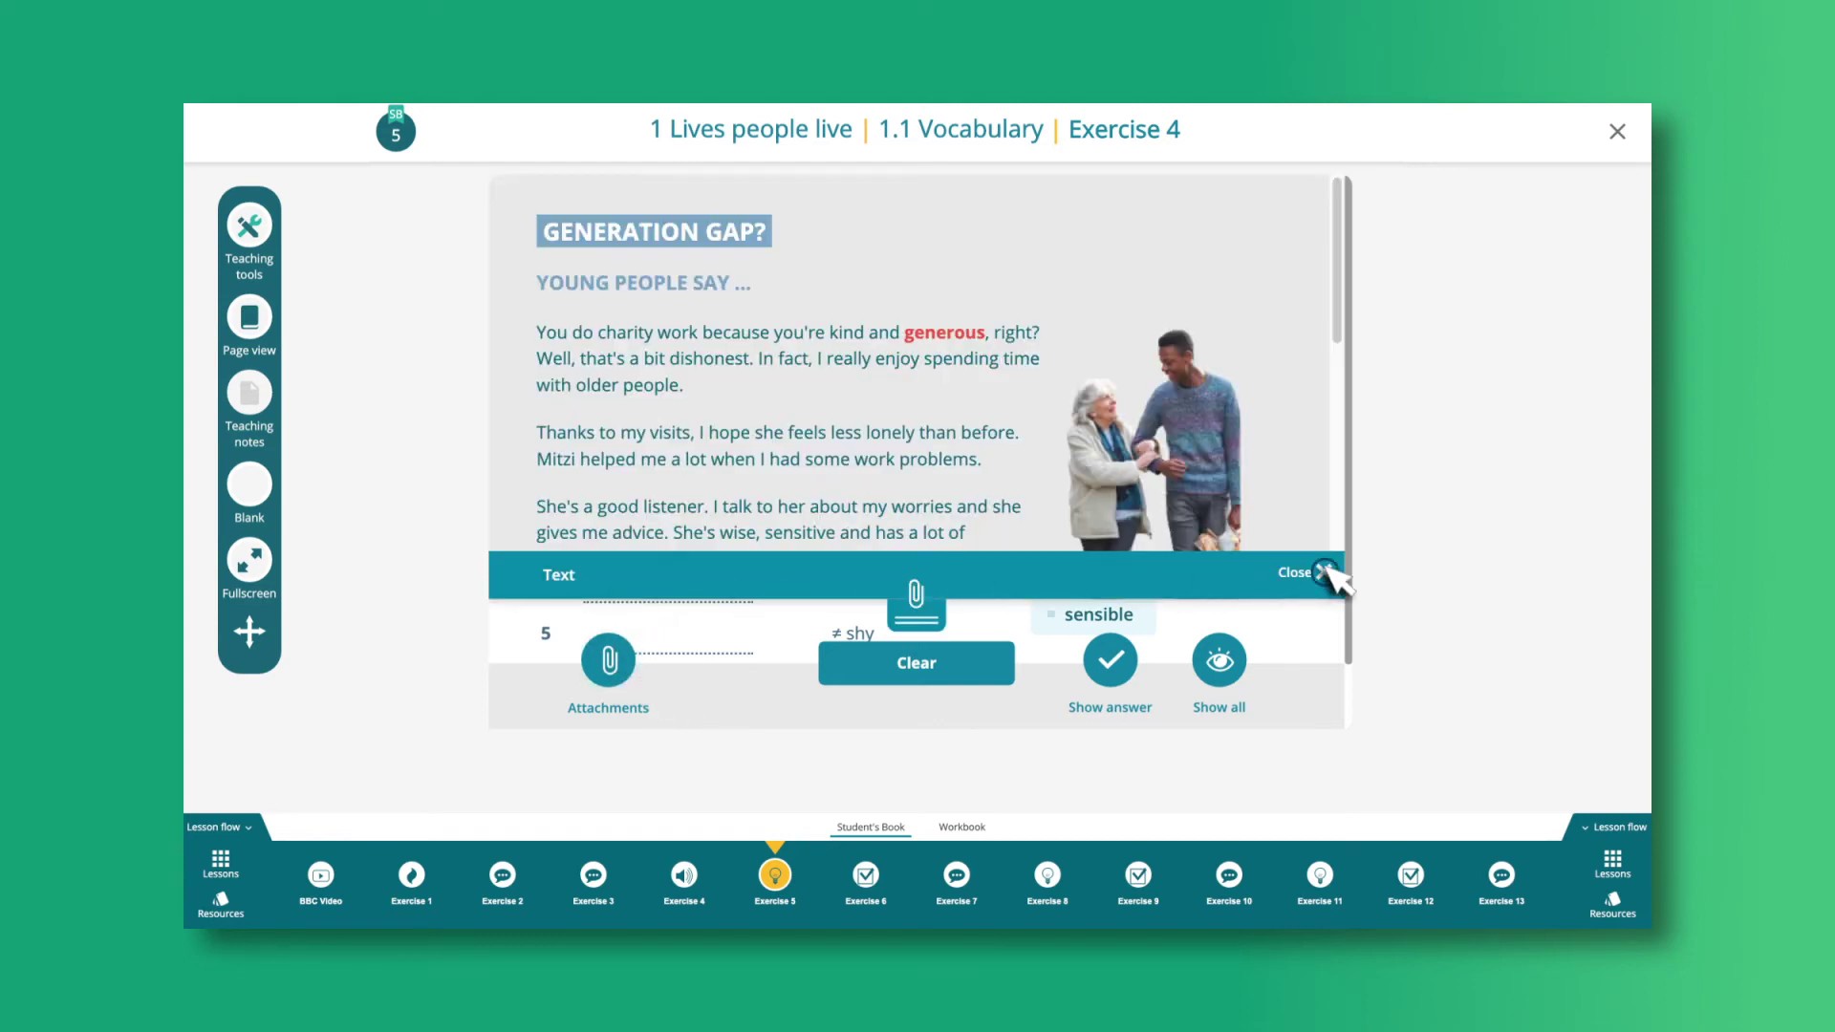
{"action": "left_click", "coordinate": [1323, 572]}
Drag generous, cheerful and hard-working into gaps 2–4 and check the answers
{"action": "left_click_drag", "start_coordinate": [1147, 451], "coordinate": [870, 478]}
{"action": "left_click_drag", "start_coordinate": [1143, 398], "coordinate": [899, 506]}
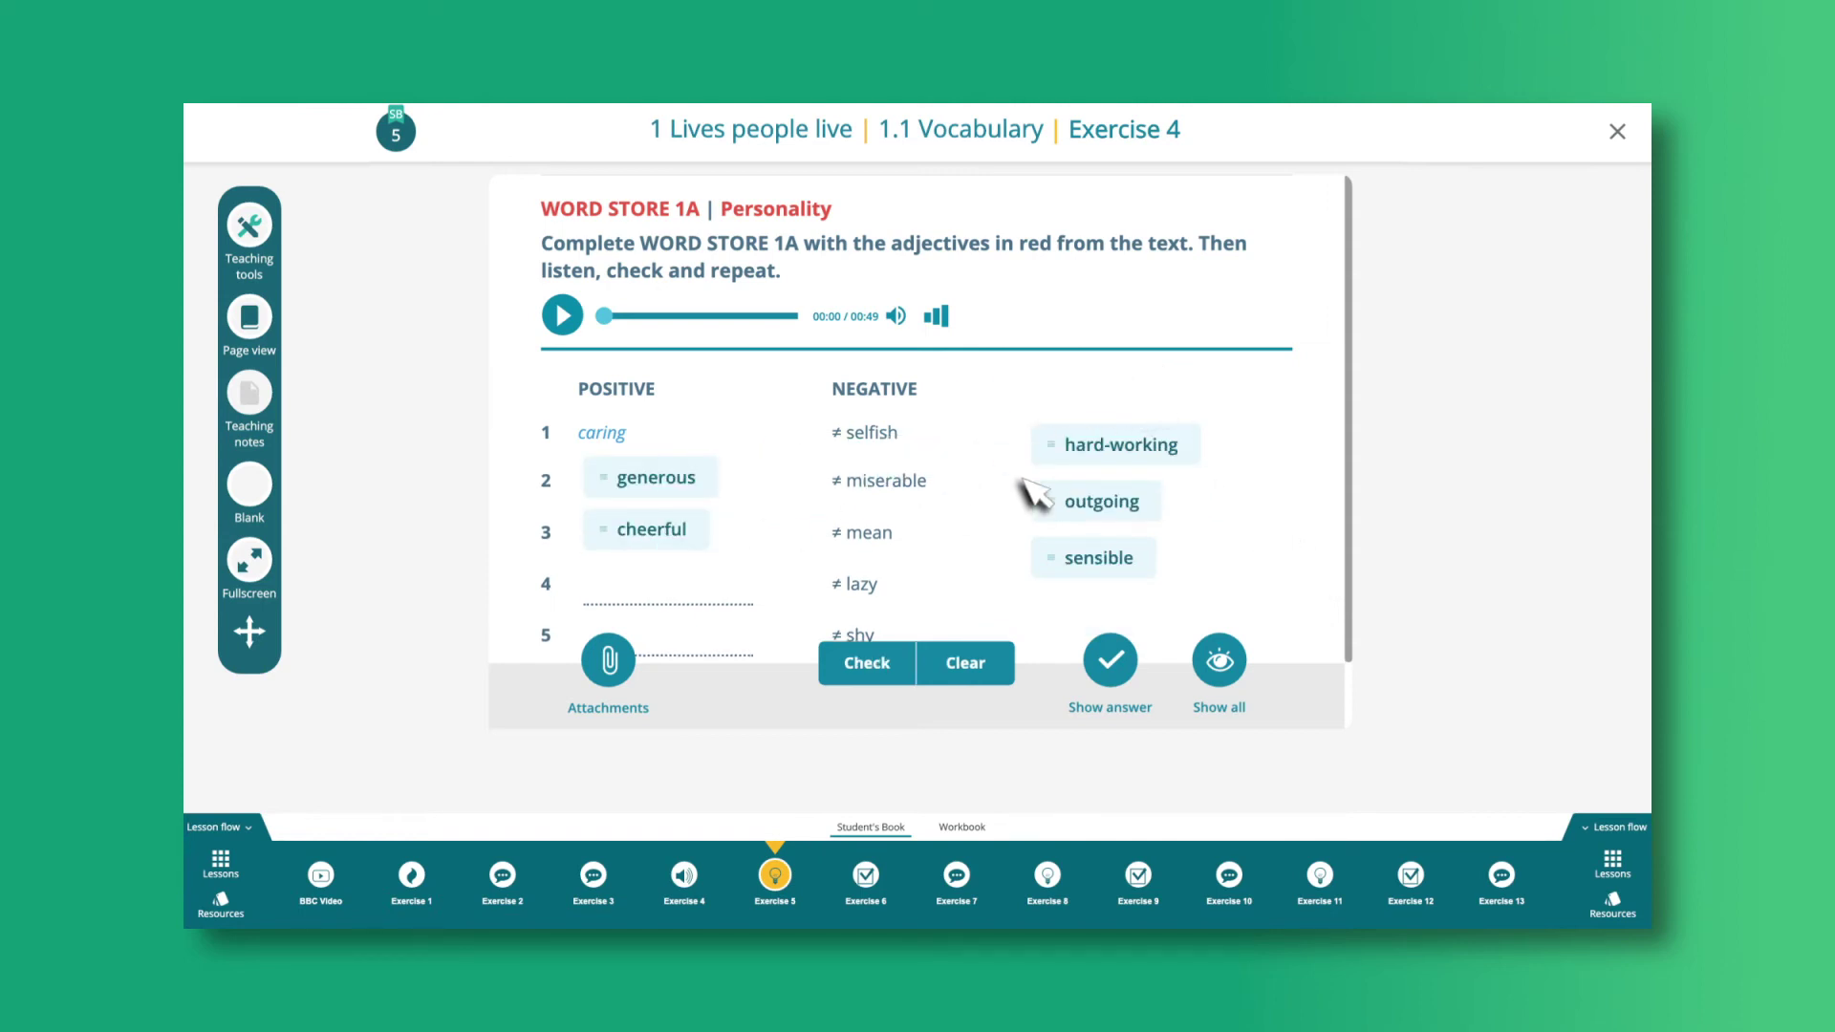
{"action": "left_click_drag", "start_coordinate": [1185, 448], "coordinate": [889, 588]}
{"action": "left_click", "coordinate": [866, 664]}
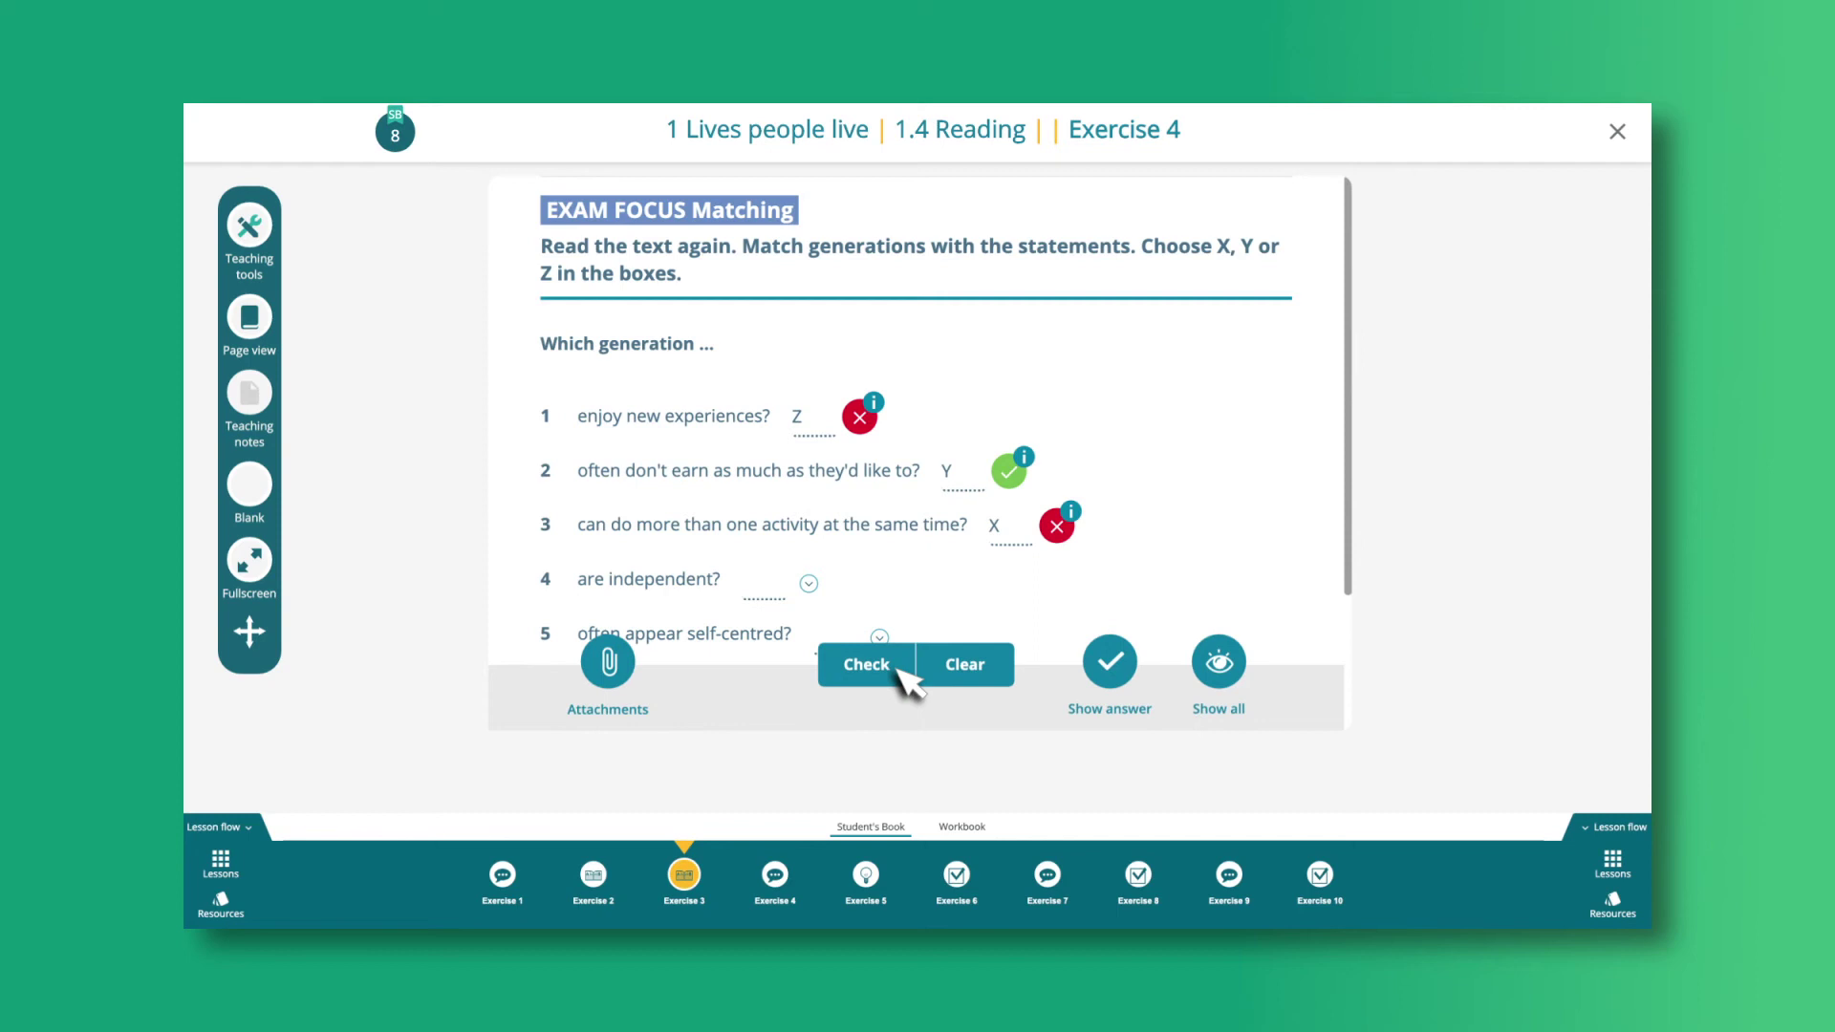
View an answer explanation, reveal all Word Store 1E answers, then open Workbook Exercise 1
{"action": "left_click", "coordinate": [1023, 458]}
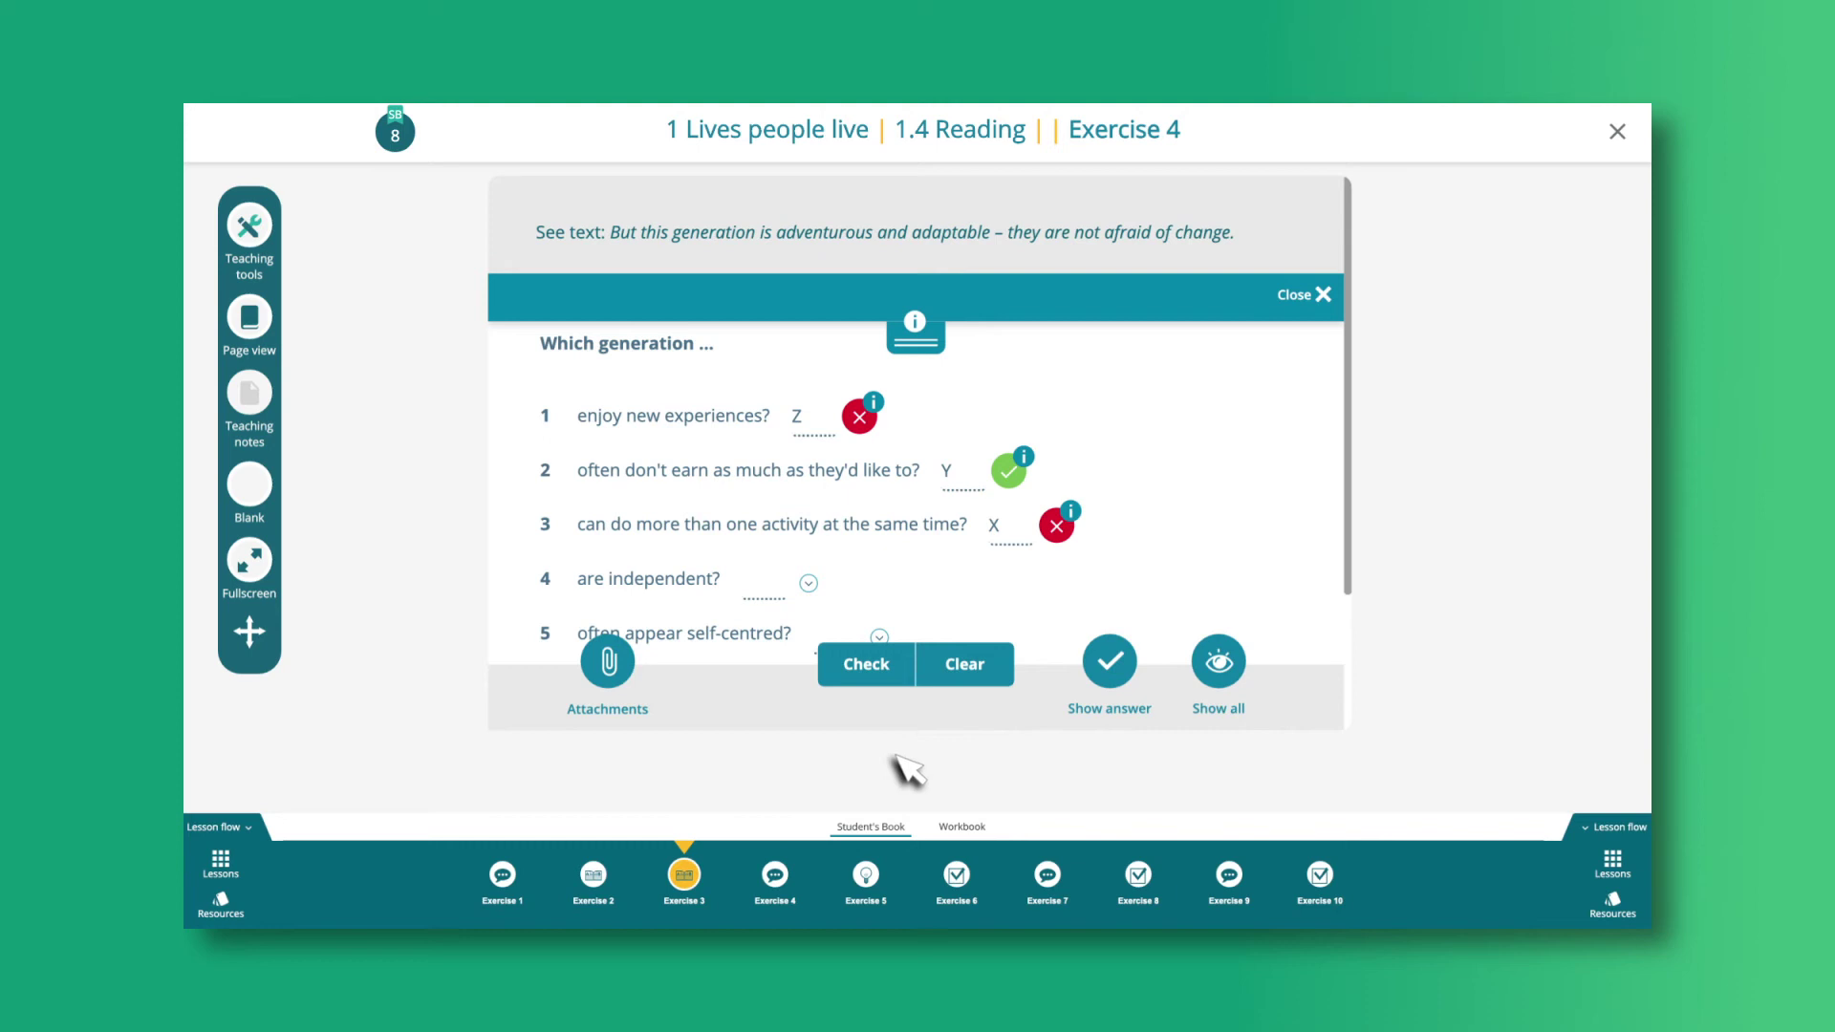
{"action": "left_click", "coordinate": [868, 874]}
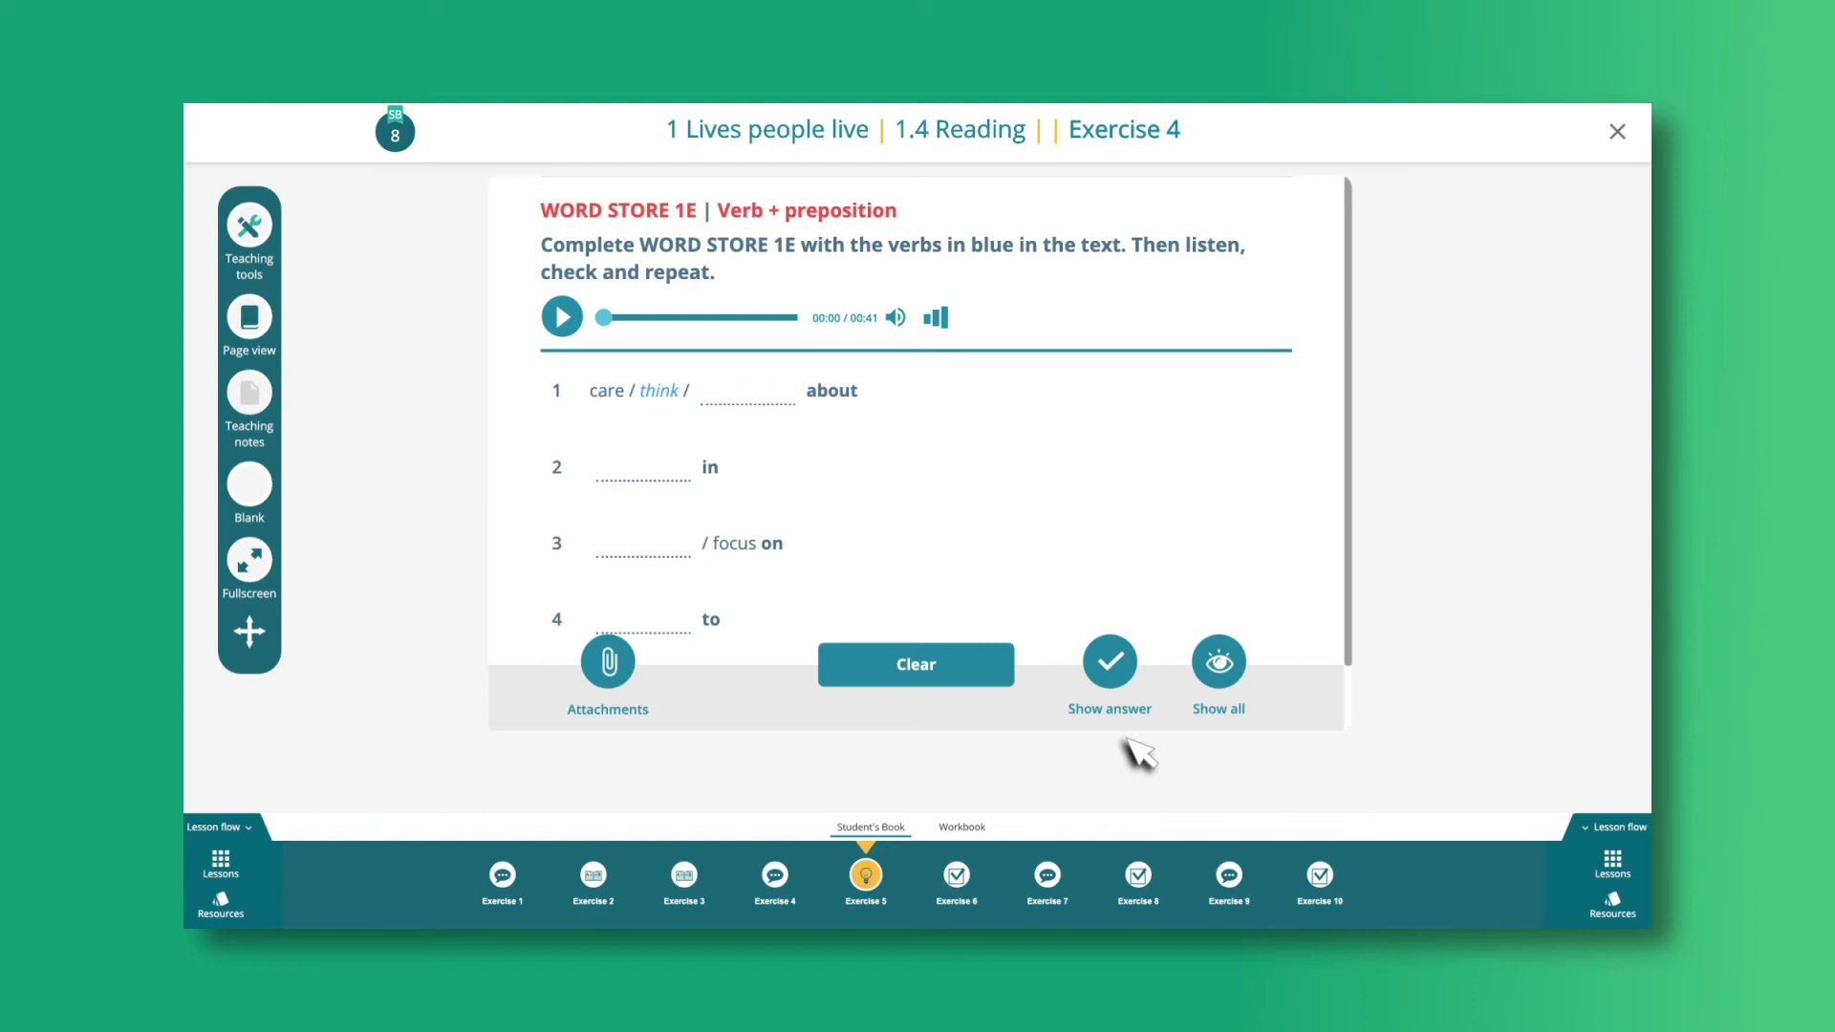
{"action": "left_click", "coordinate": [1111, 665]}
{"action": "left_click", "coordinate": [1120, 671]}
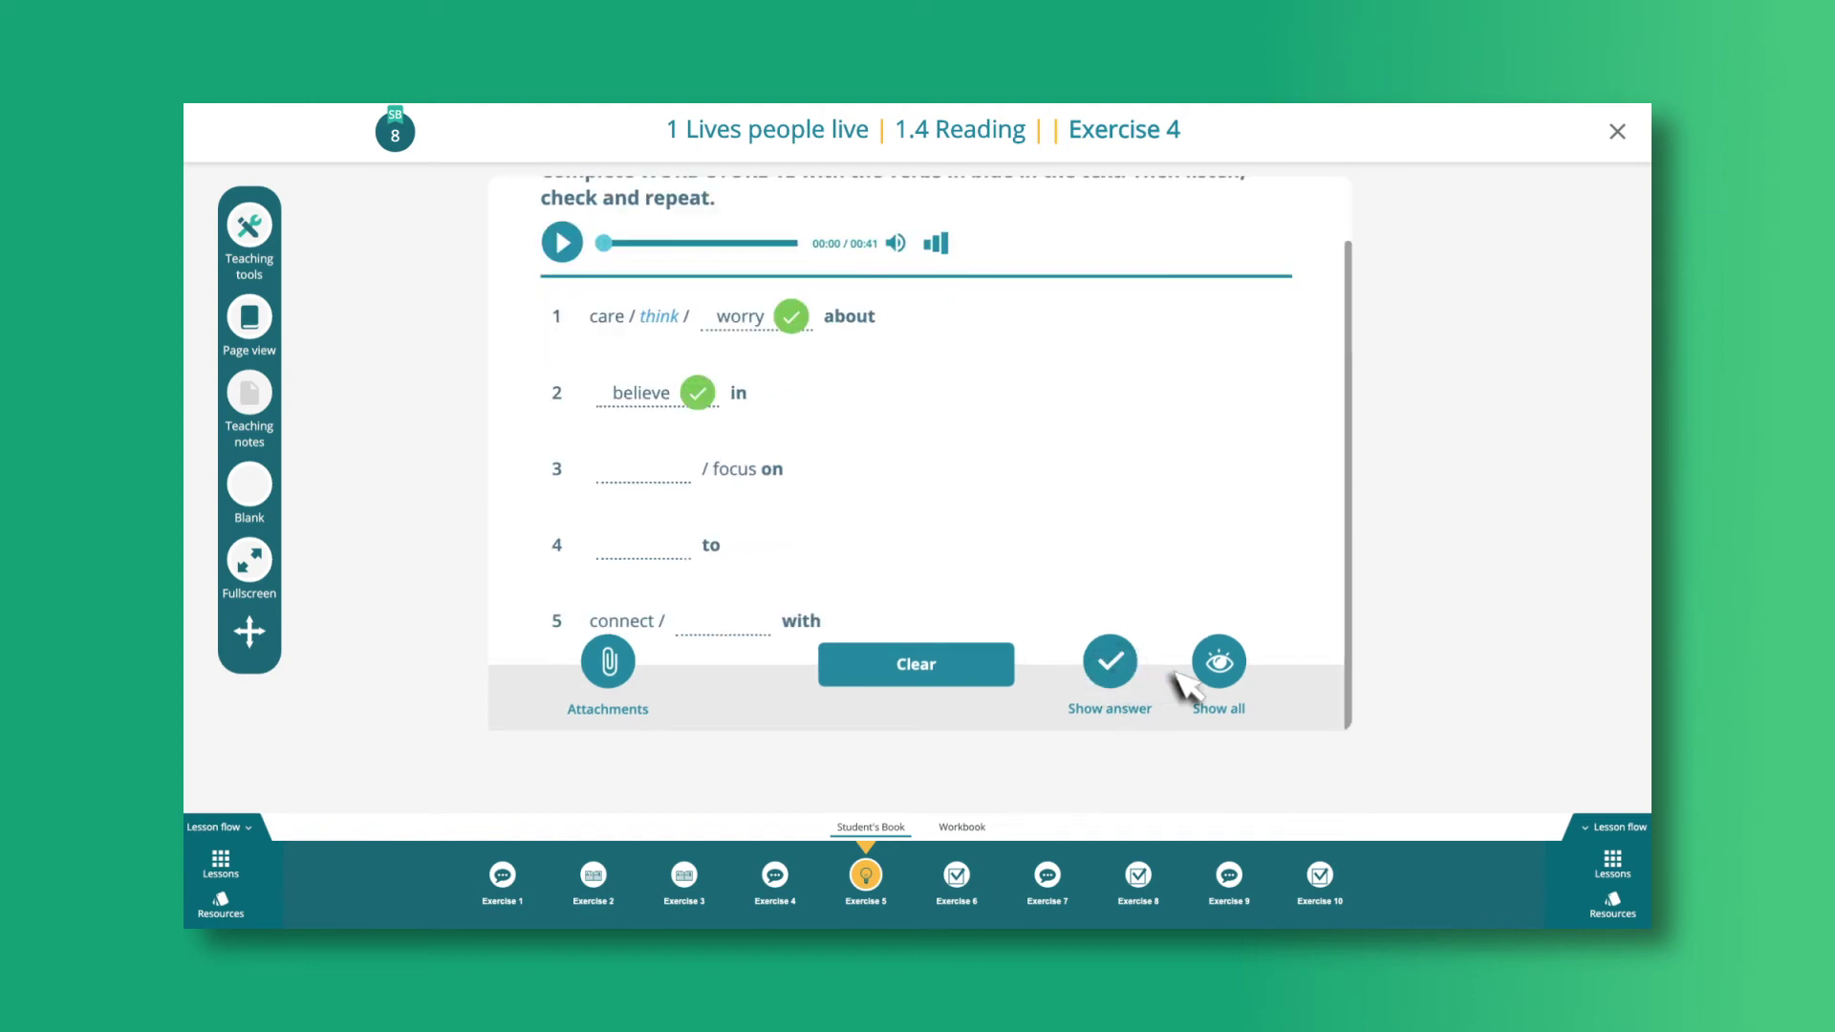
{"action": "left_click", "coordinate": [1225, 675]}
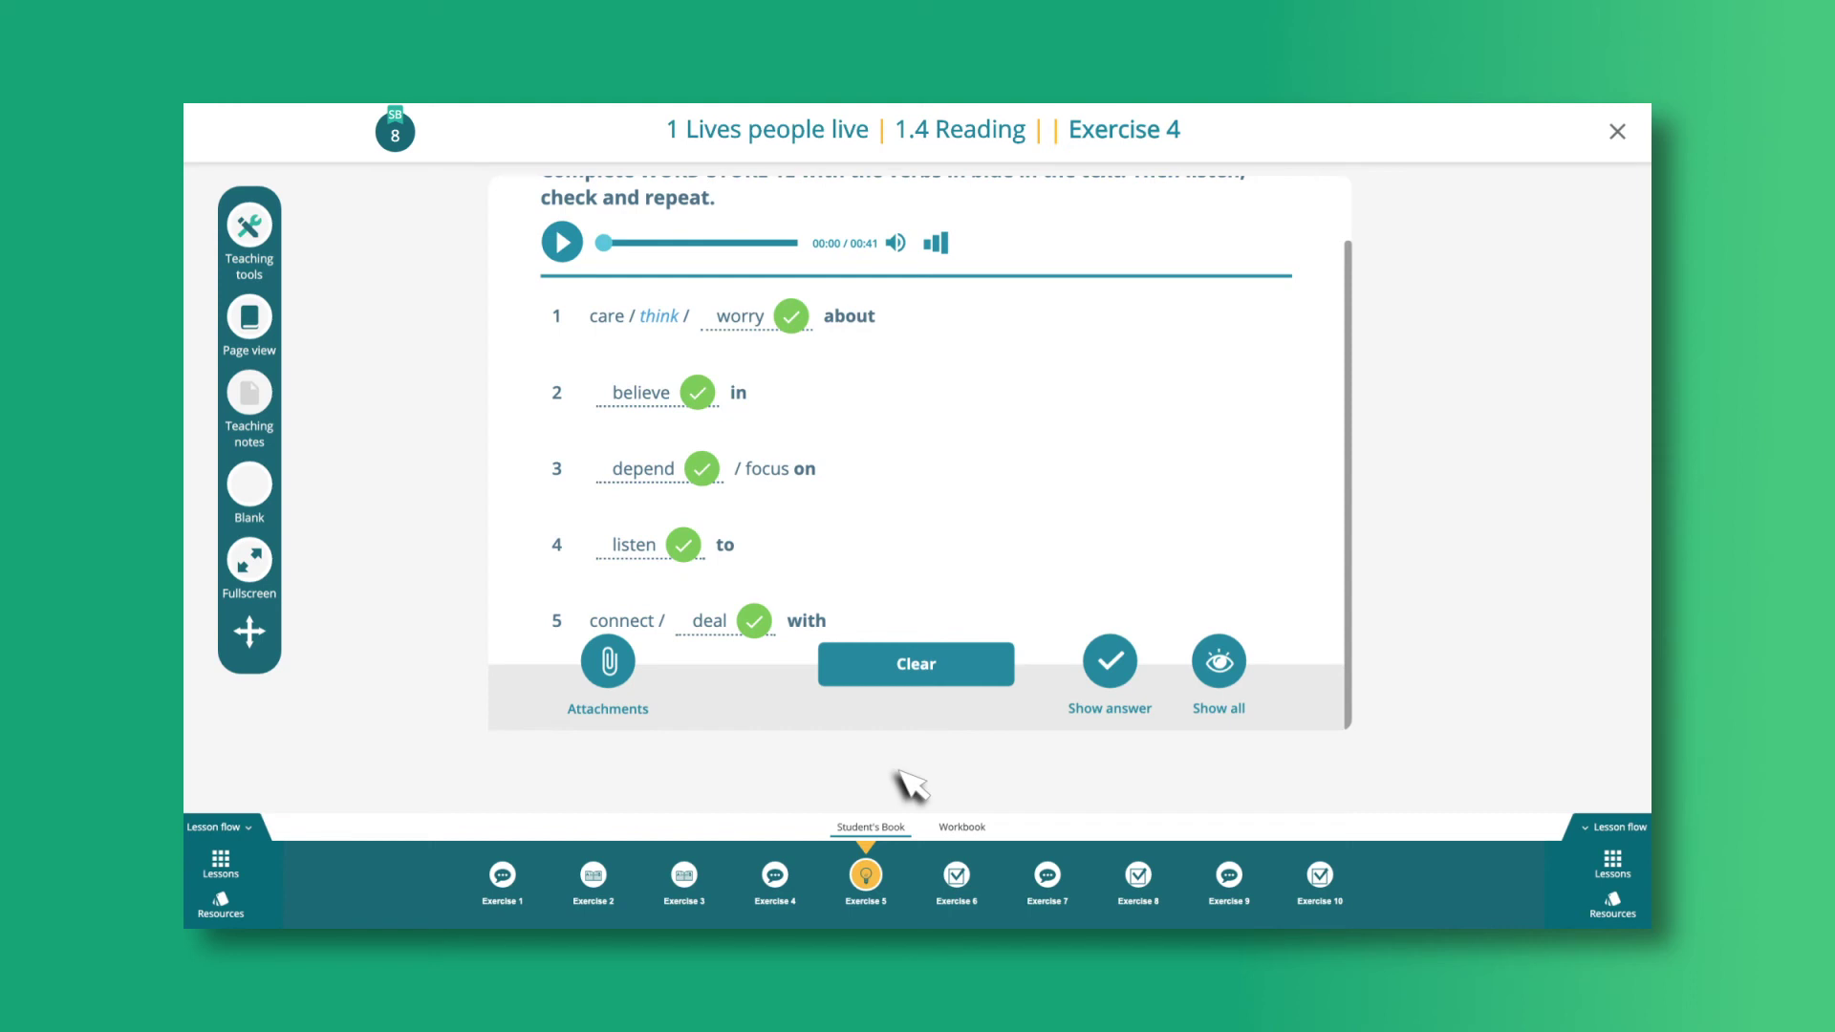
{"action": "left_click", "coordinate": [966, 827]}
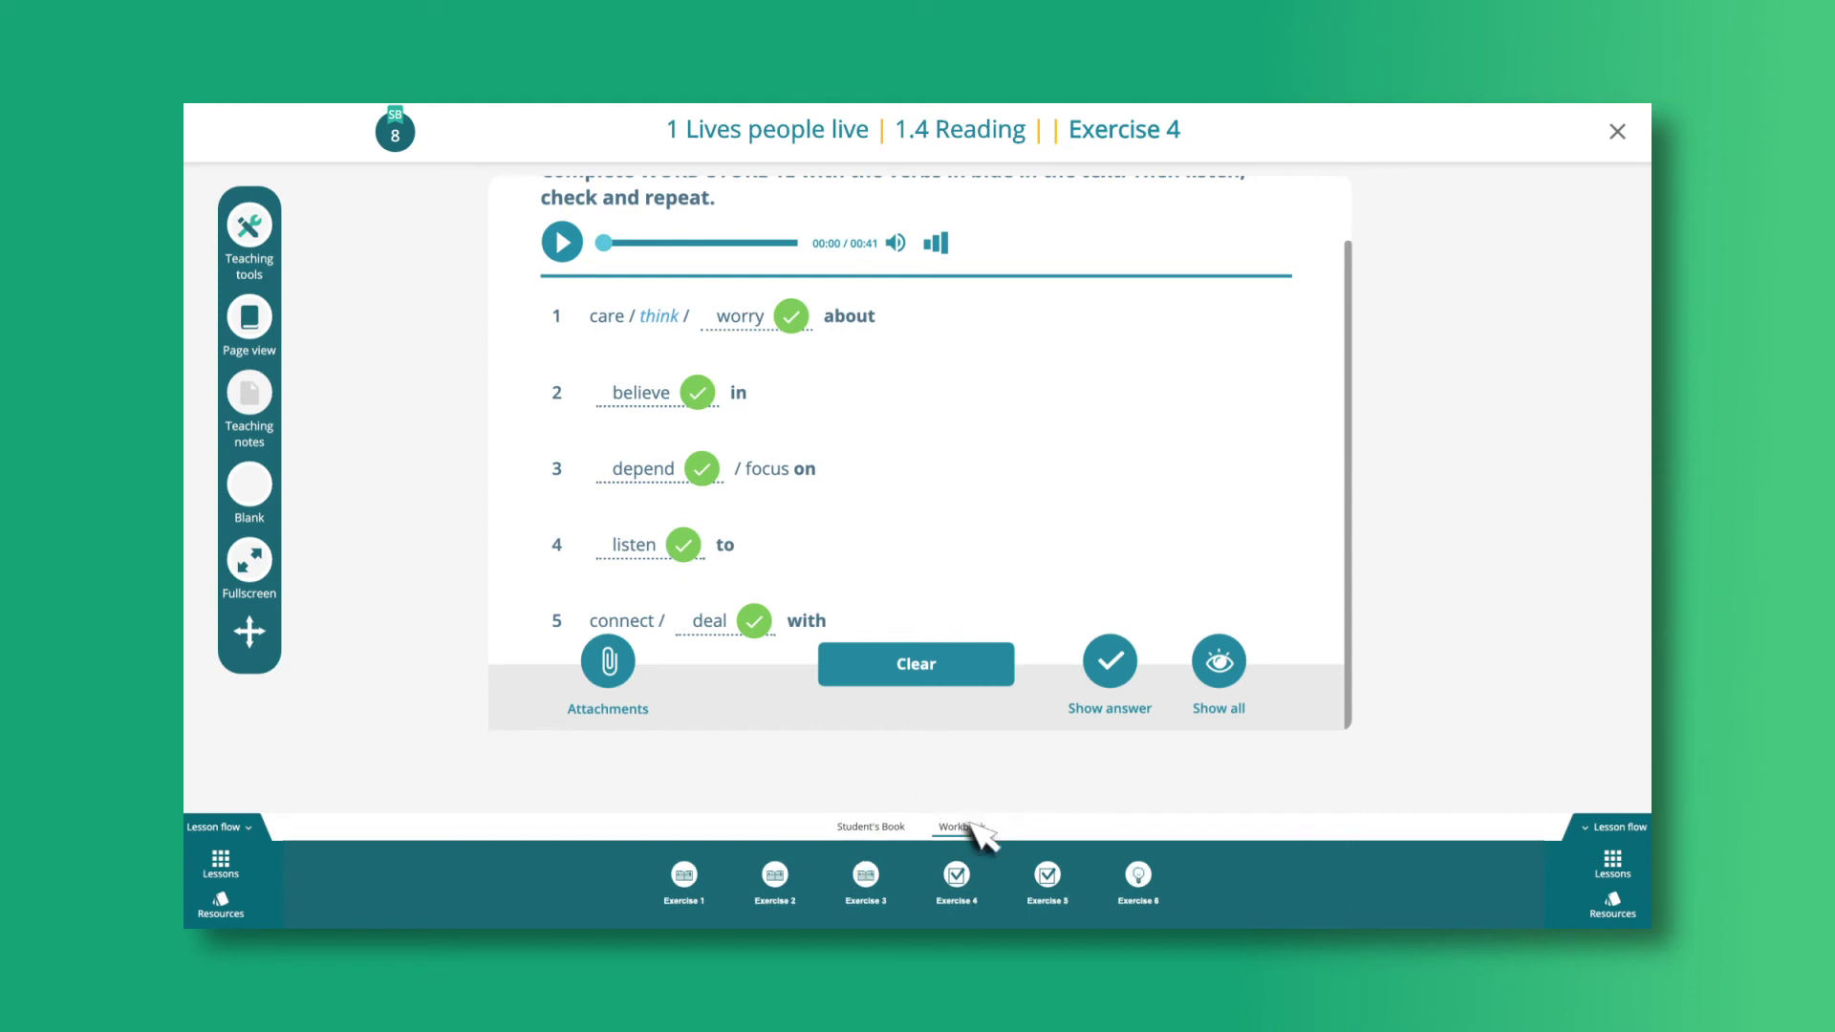
{"action": "left_click", "coordinate": [684, 875]}
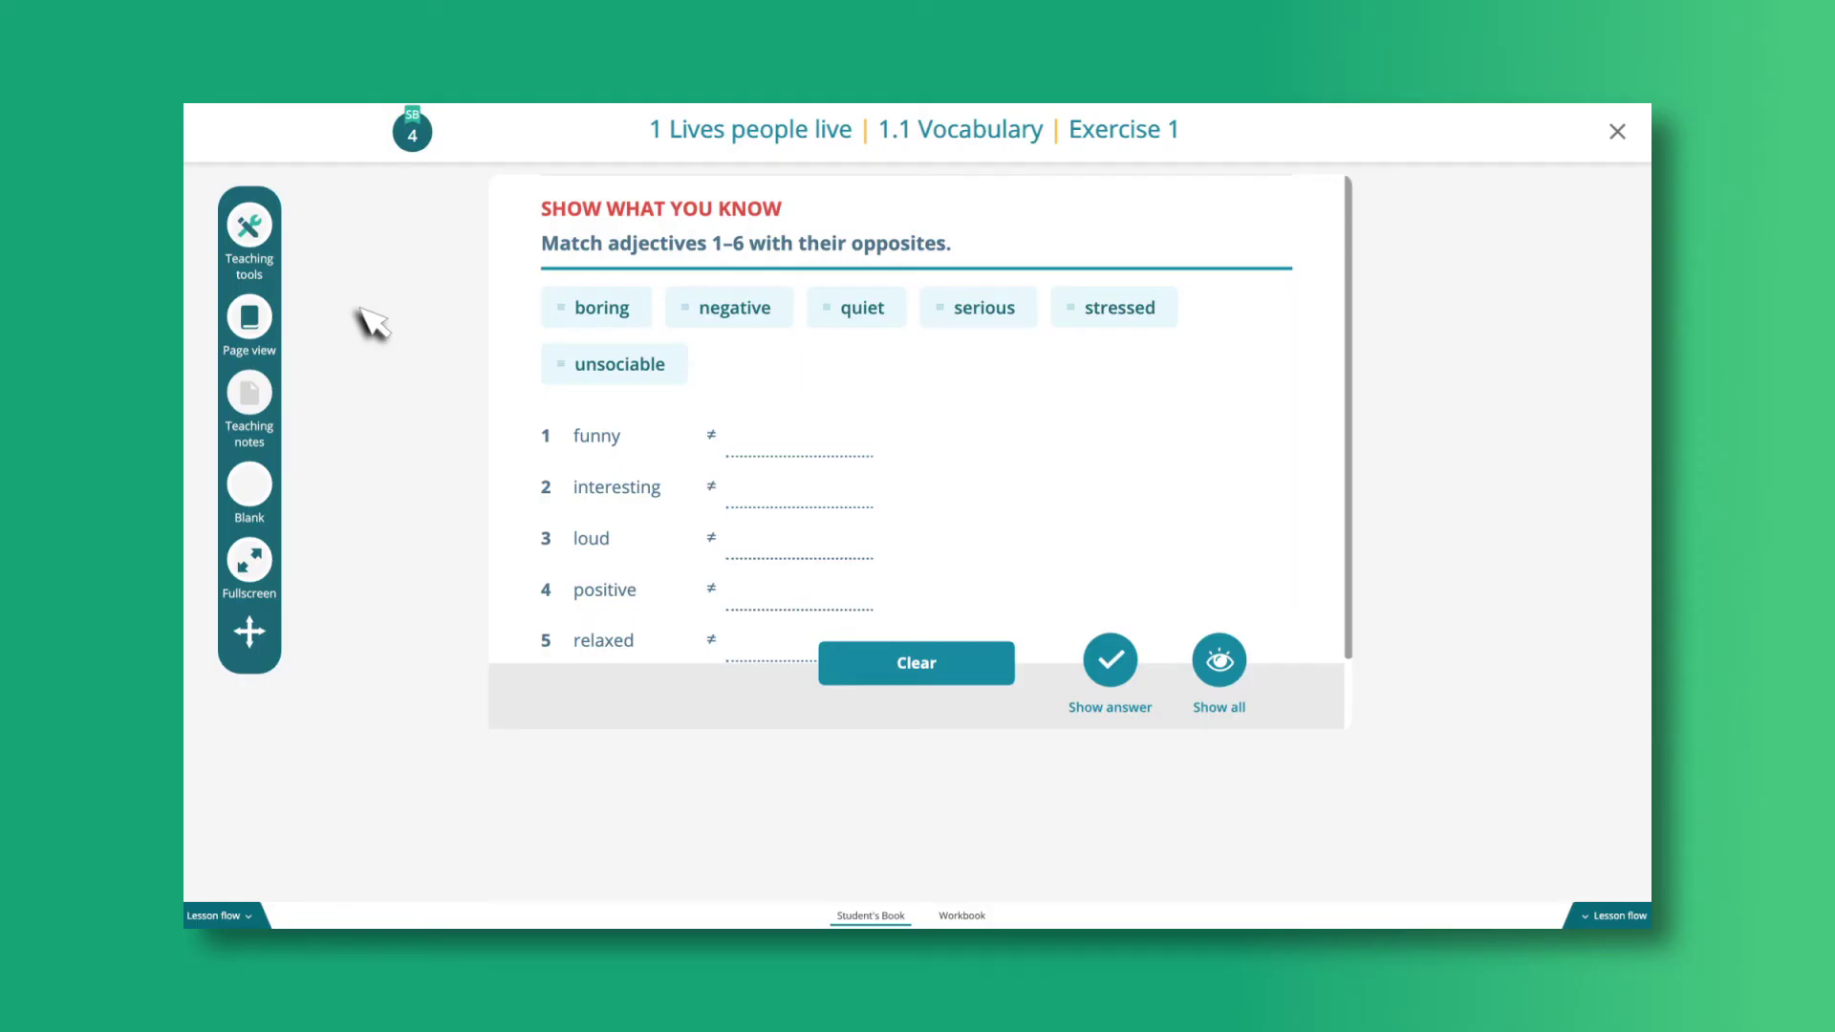
Turn on the teaching tools and preview the Draw and Highlight options
{"action": "left_click", "coordinate": [250, 226]}
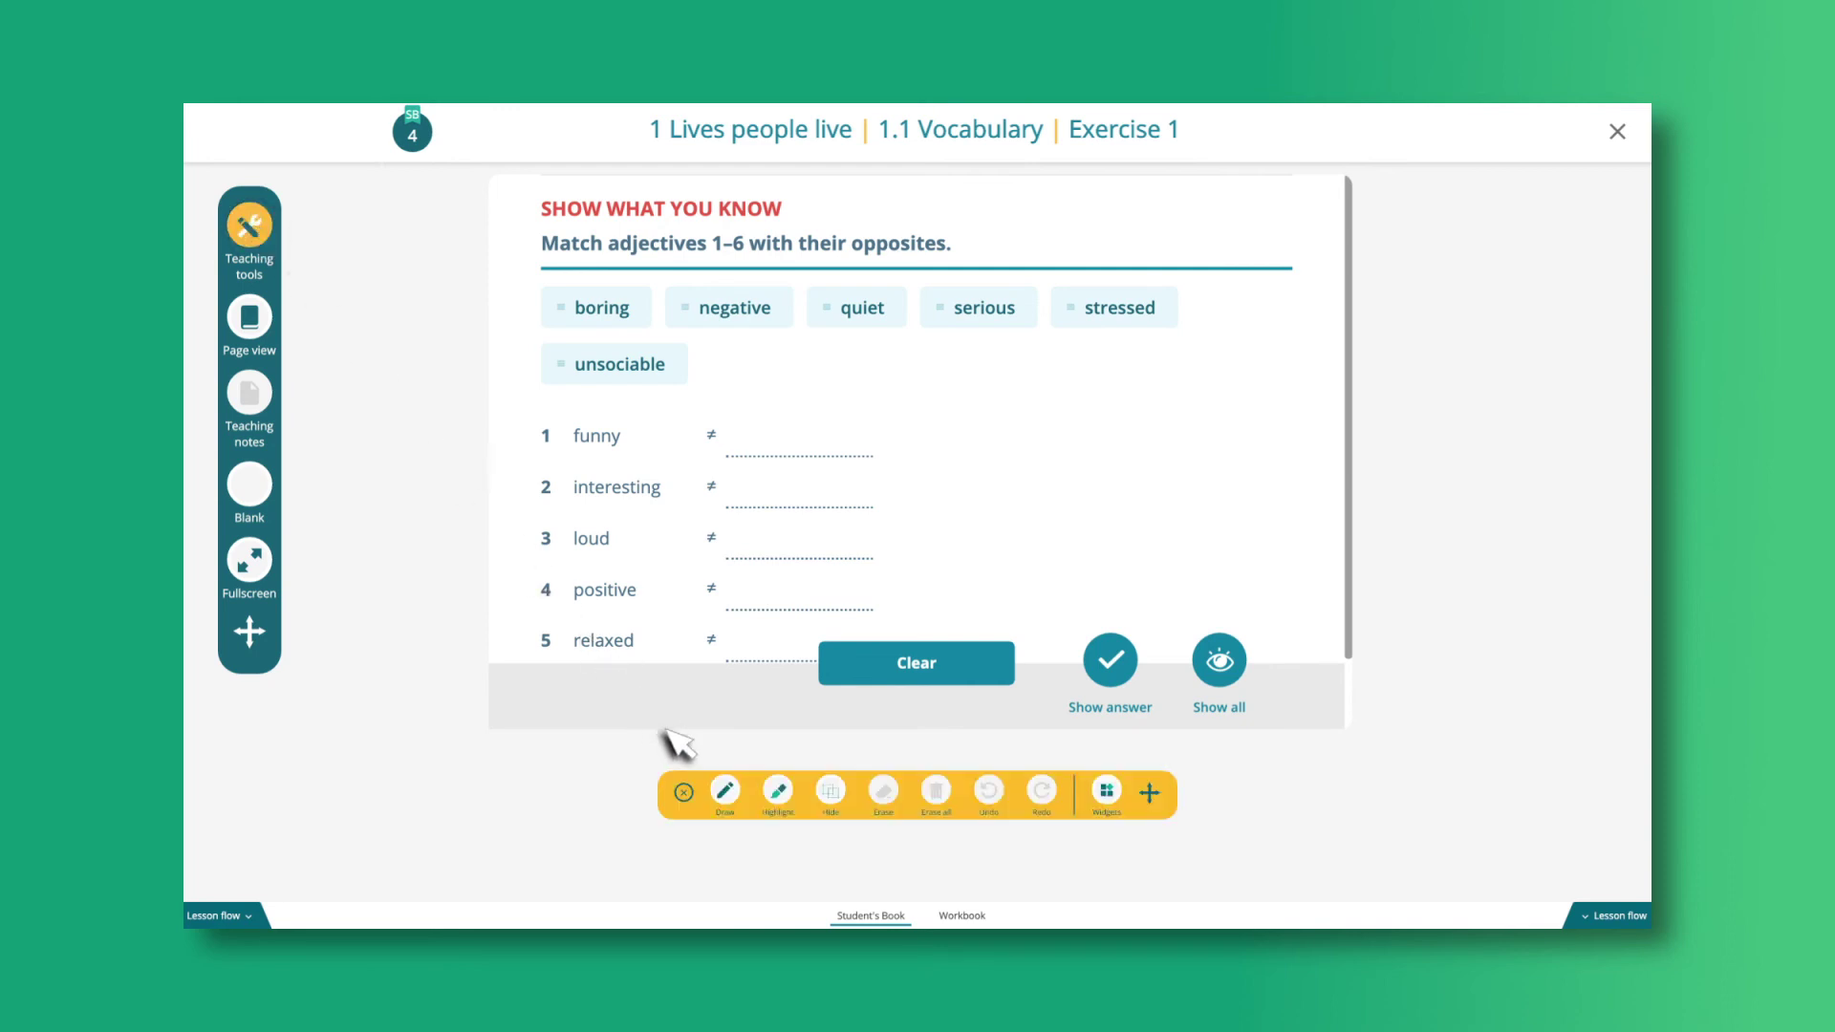
{"action": "left_click", "coordinate": [727, 793]}
{"action": "left_click", "coordinate": [723, 795]}
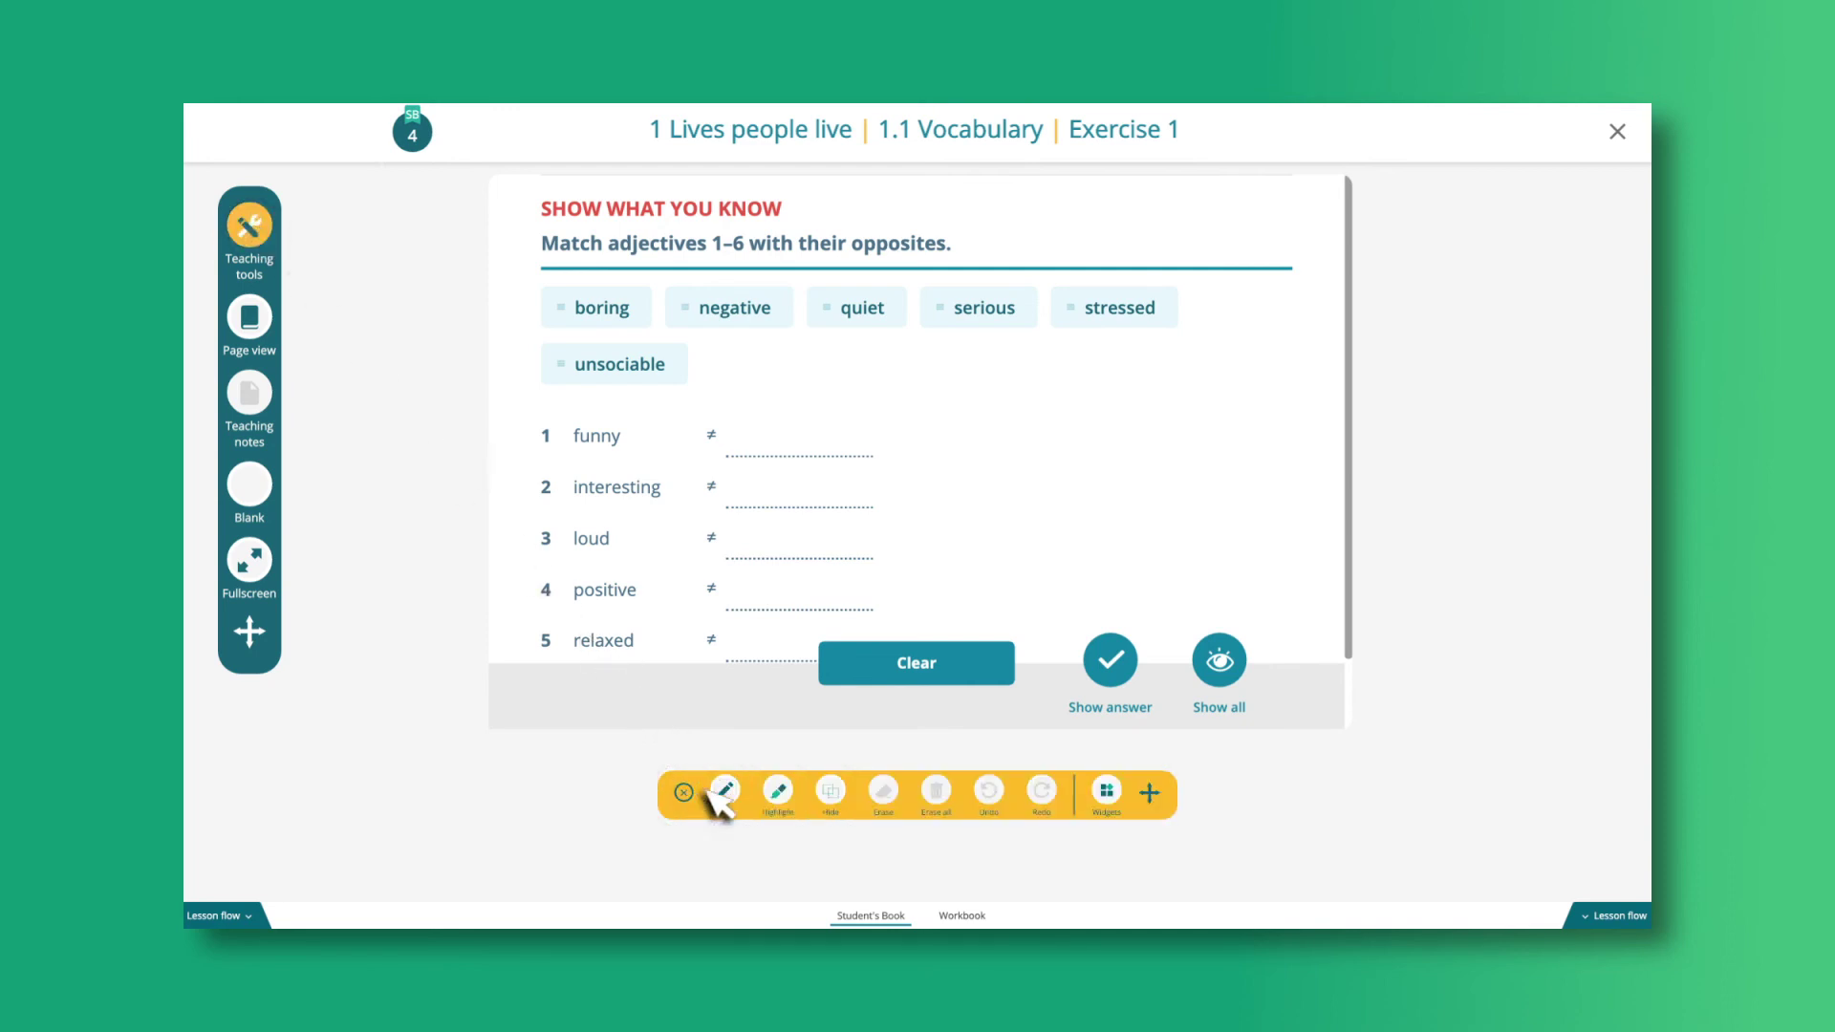
{"action": "left_click", "coordinate": [778, 791]}
{"action": "left_click", "coordinate": [685, 793]}
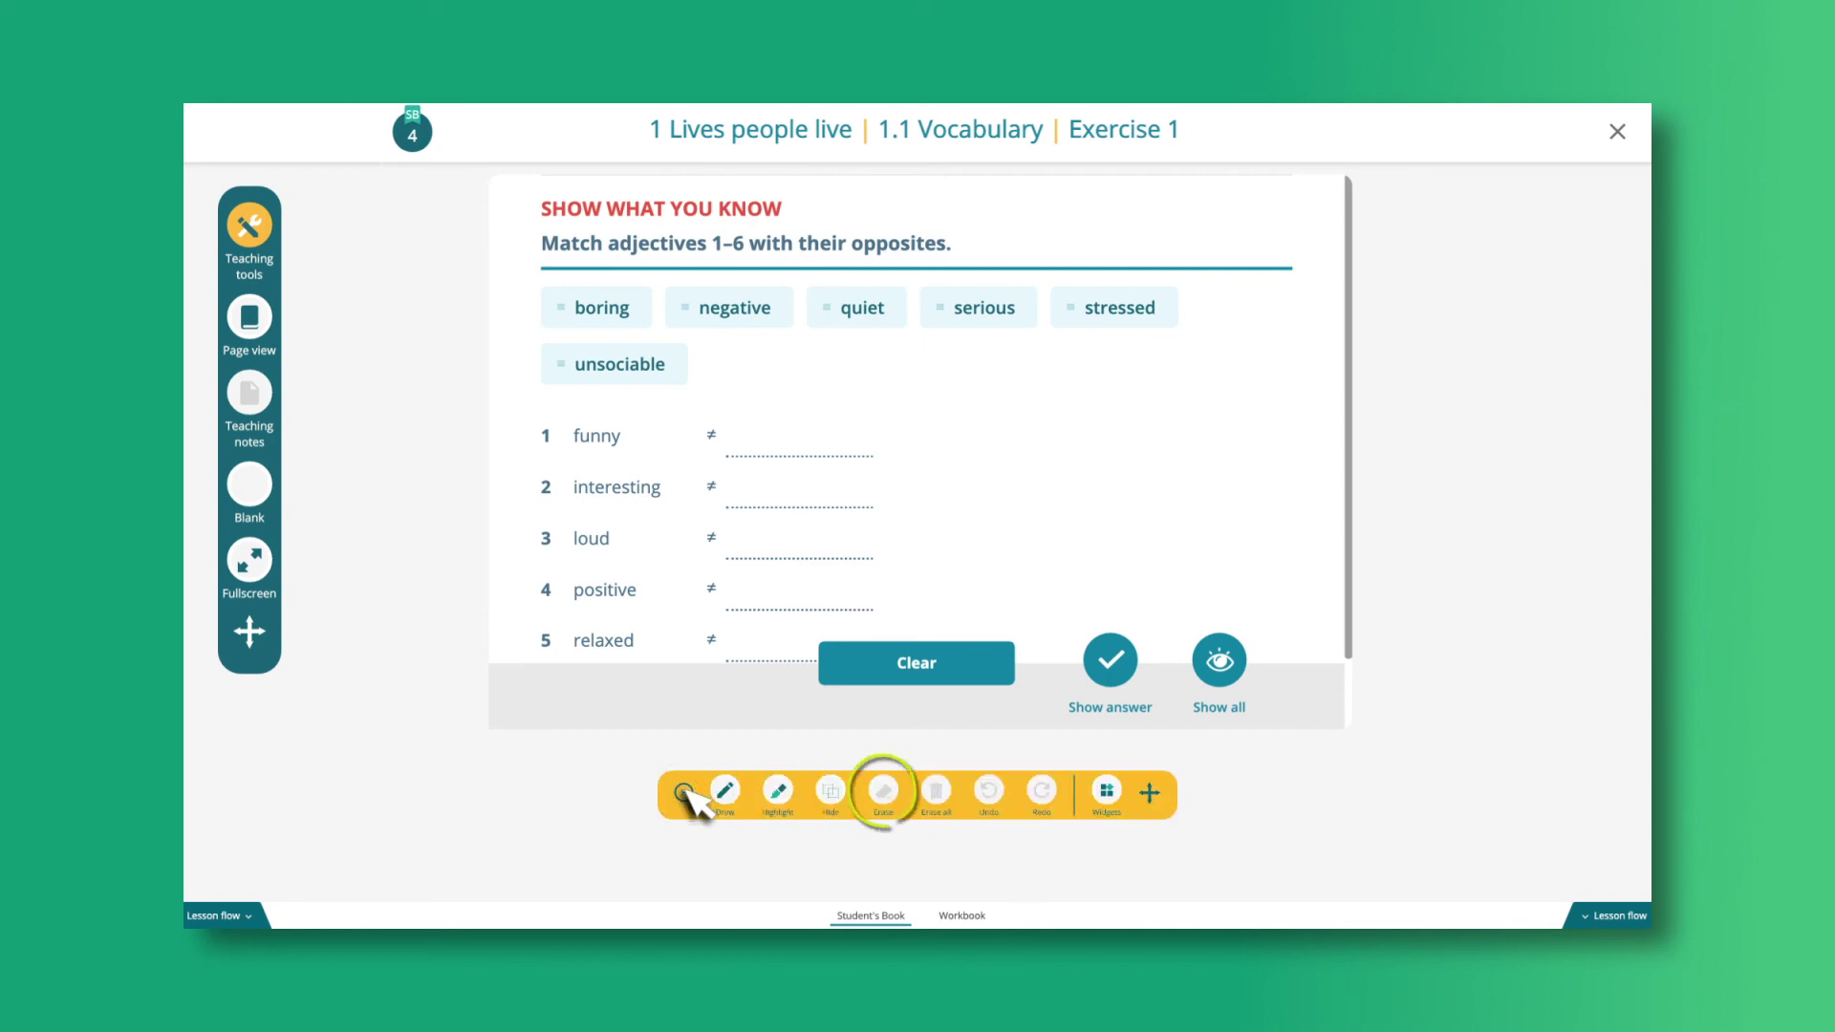
Open the Timer, Scores (giving Team A a point) and Dictionary widgets
{"action": "left_click", "coordinate": [1106, 793]}
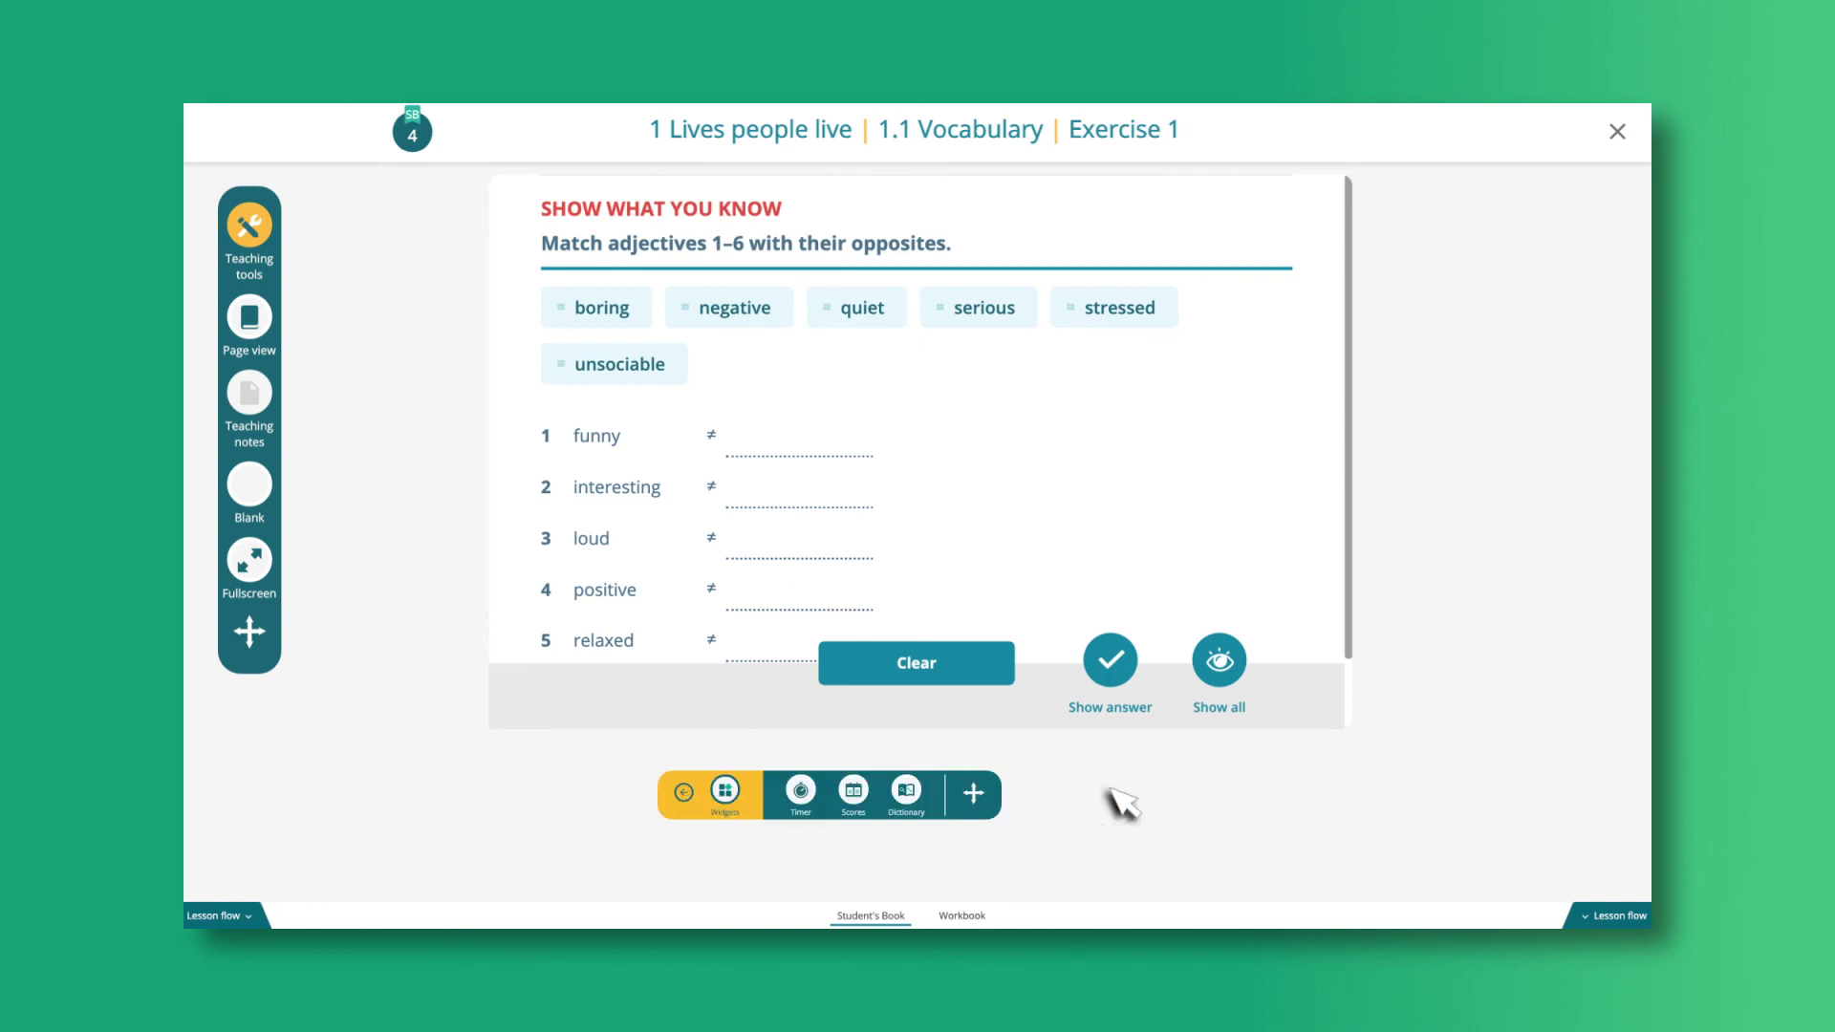
{"action": "left_click", "coordinate": [801, 791]}
{"action": "left_click", "coordinate": [925, 813]}
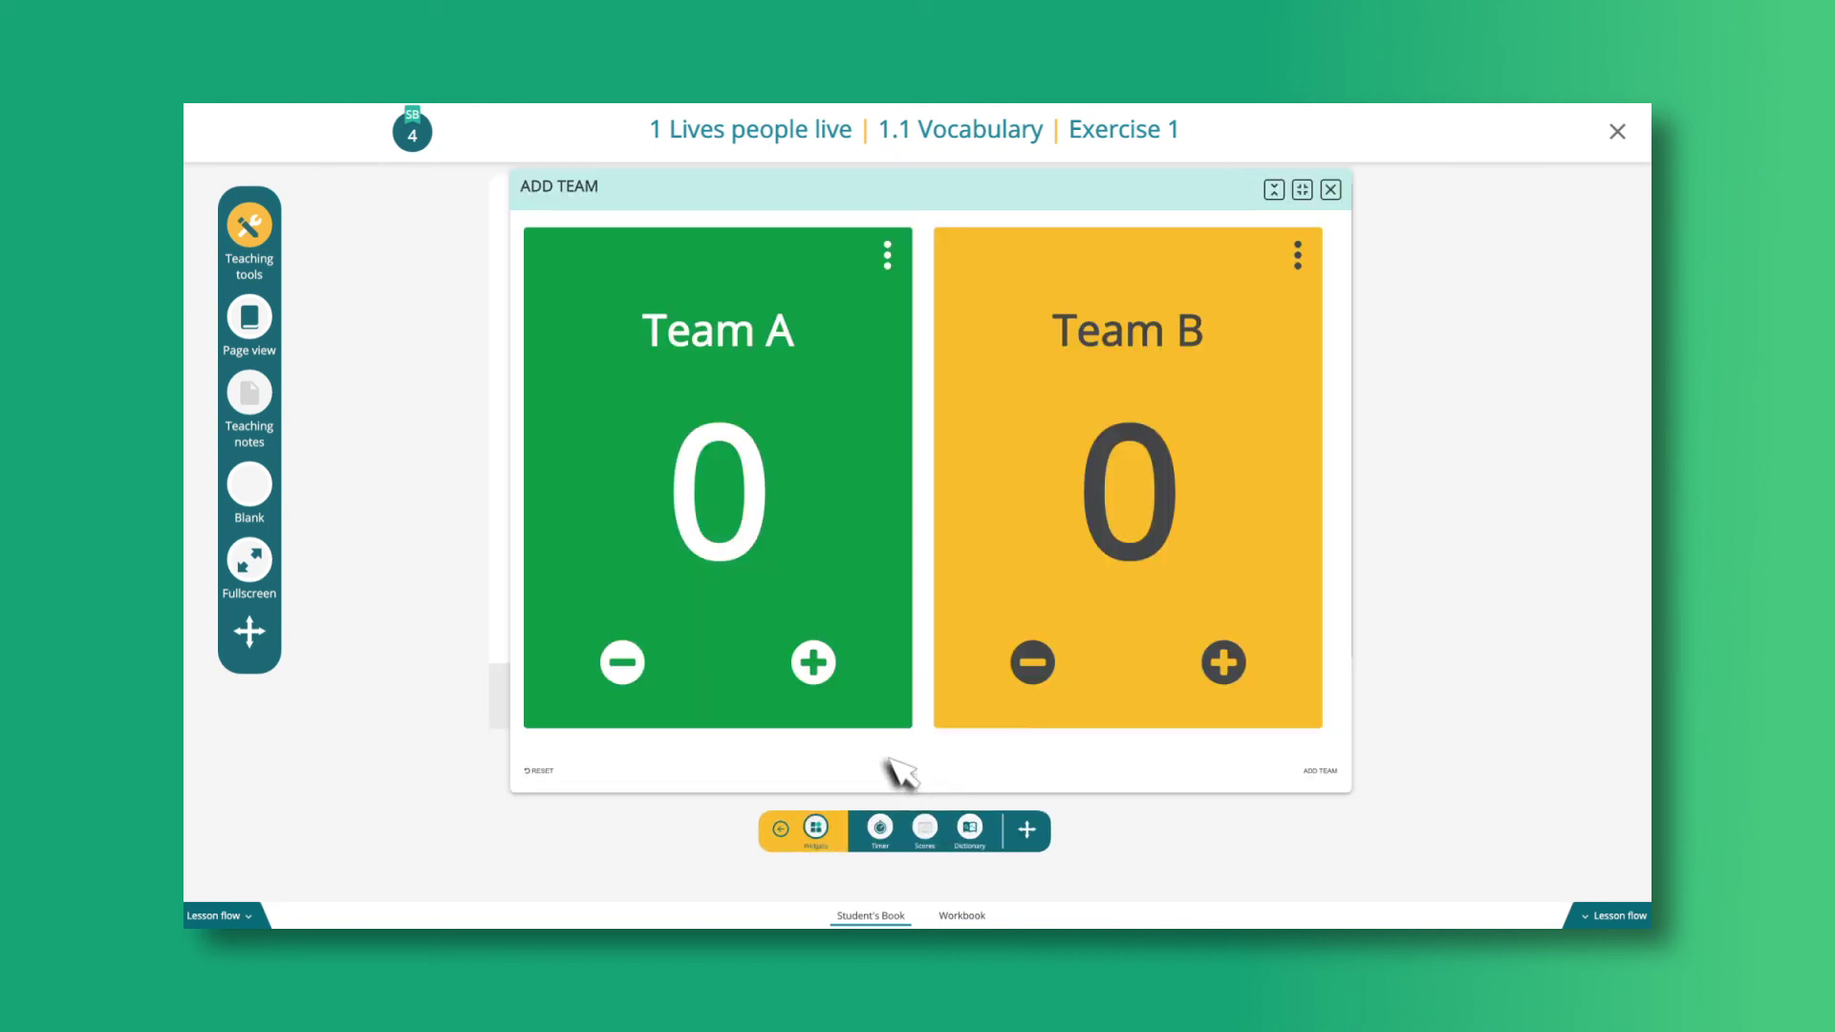
{"action": "left_click", "coordinate": [813, 665]}
{"action": "left_click", "coordinate": [969, 828]}
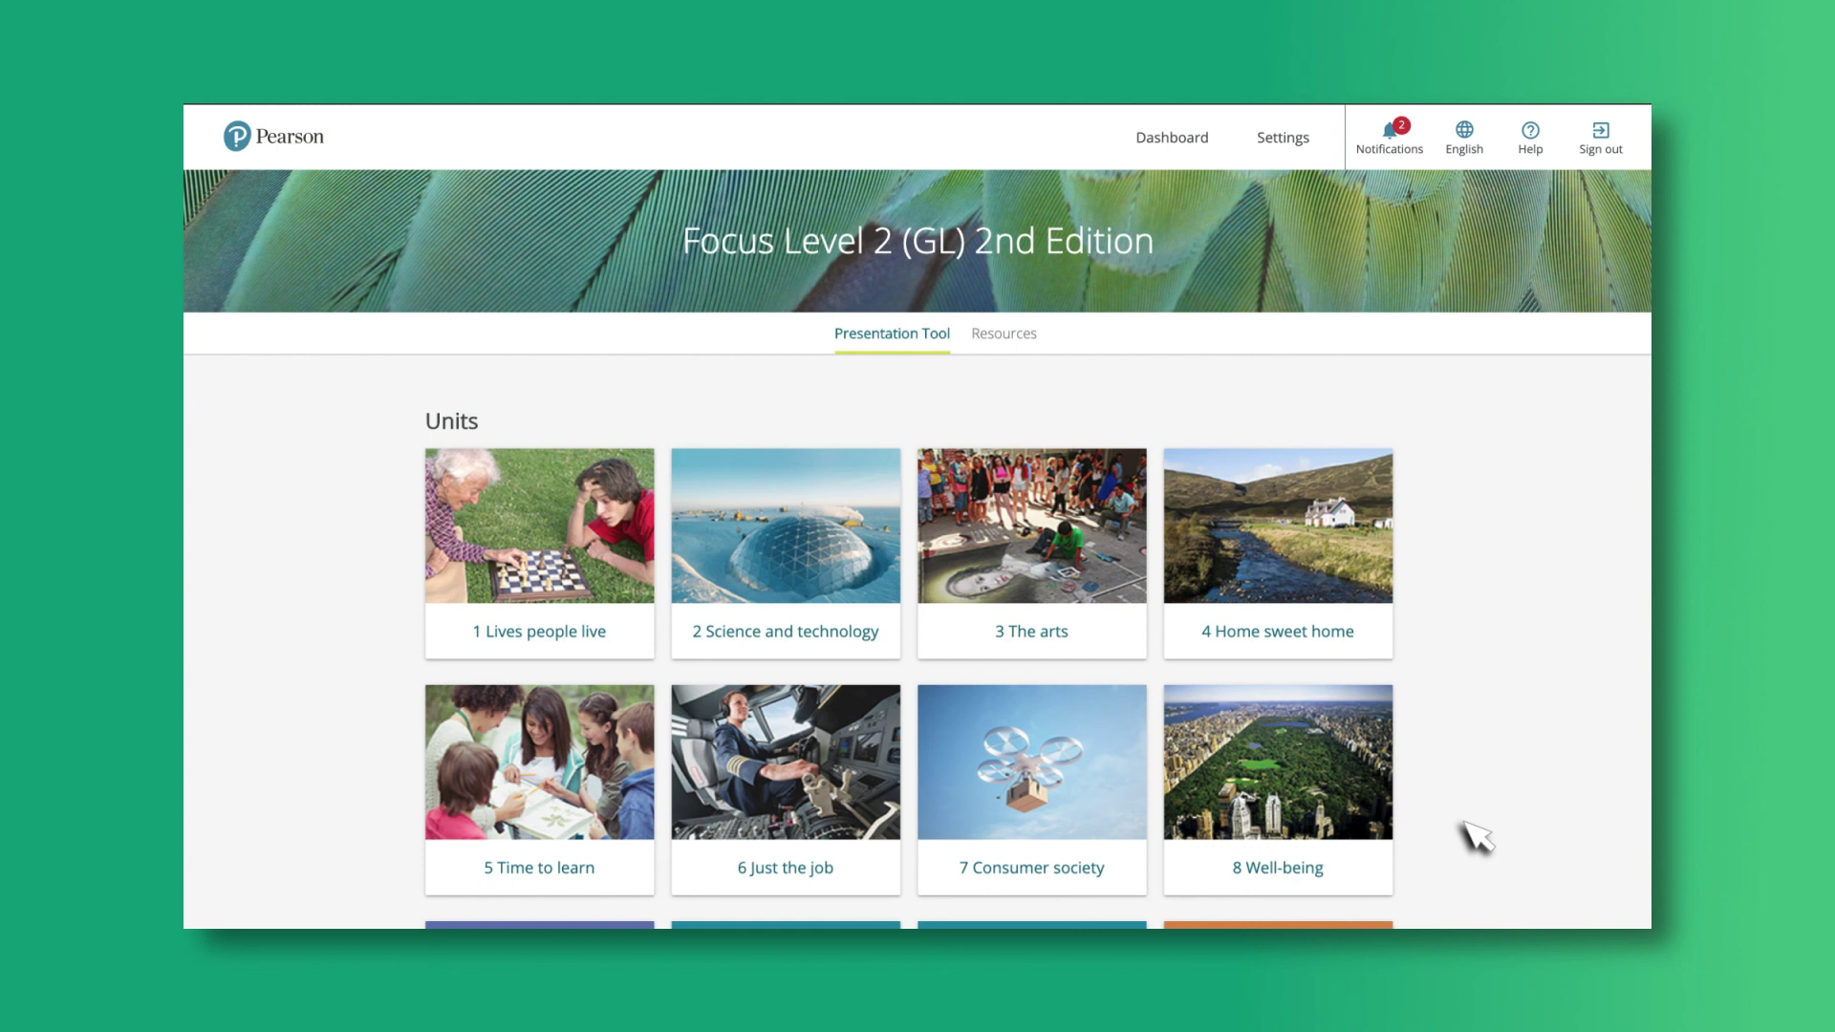
Scroll down the units grid to the Word Store, Vocabulary Bank and Grammar Review cards
{"action": "scroll", "coordinate": [1477, 838], "scroll_direction": "down", "scroll_amount": 3}
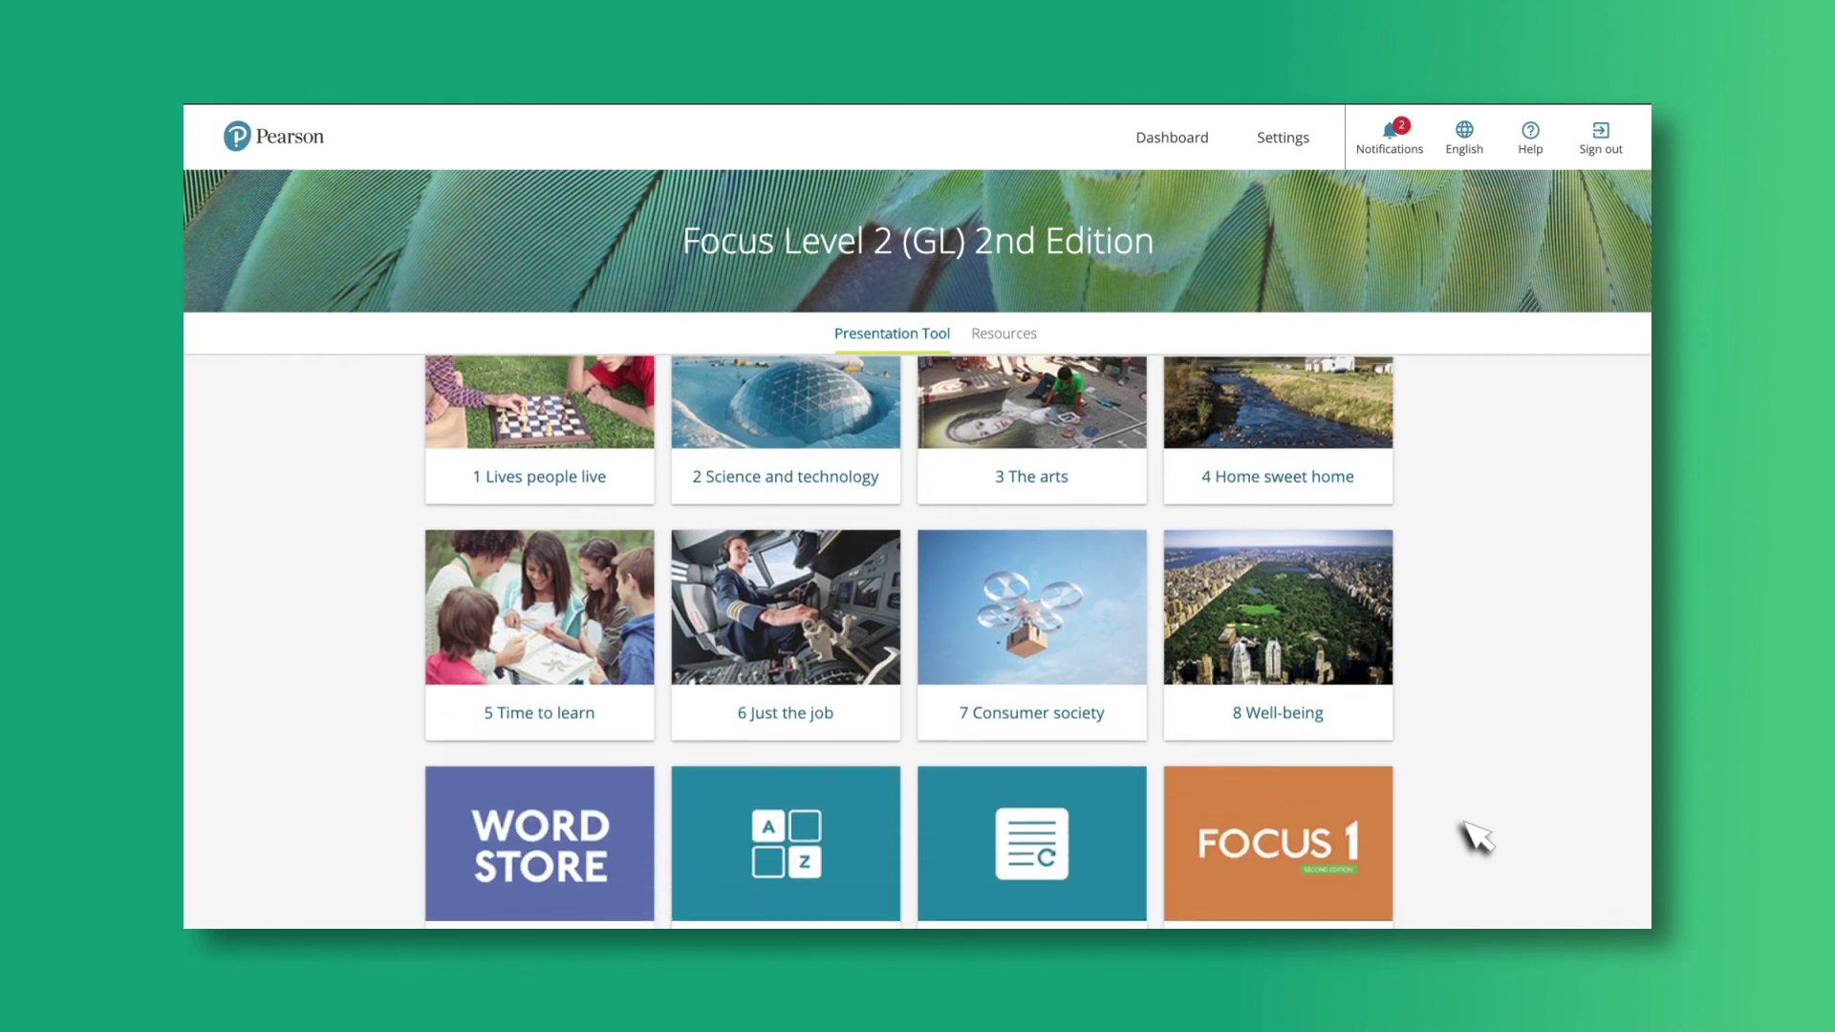
{"action": "scroll", "coordinate": [1477, 838], "scroll_direction": "down", "scroll_amount": 2}
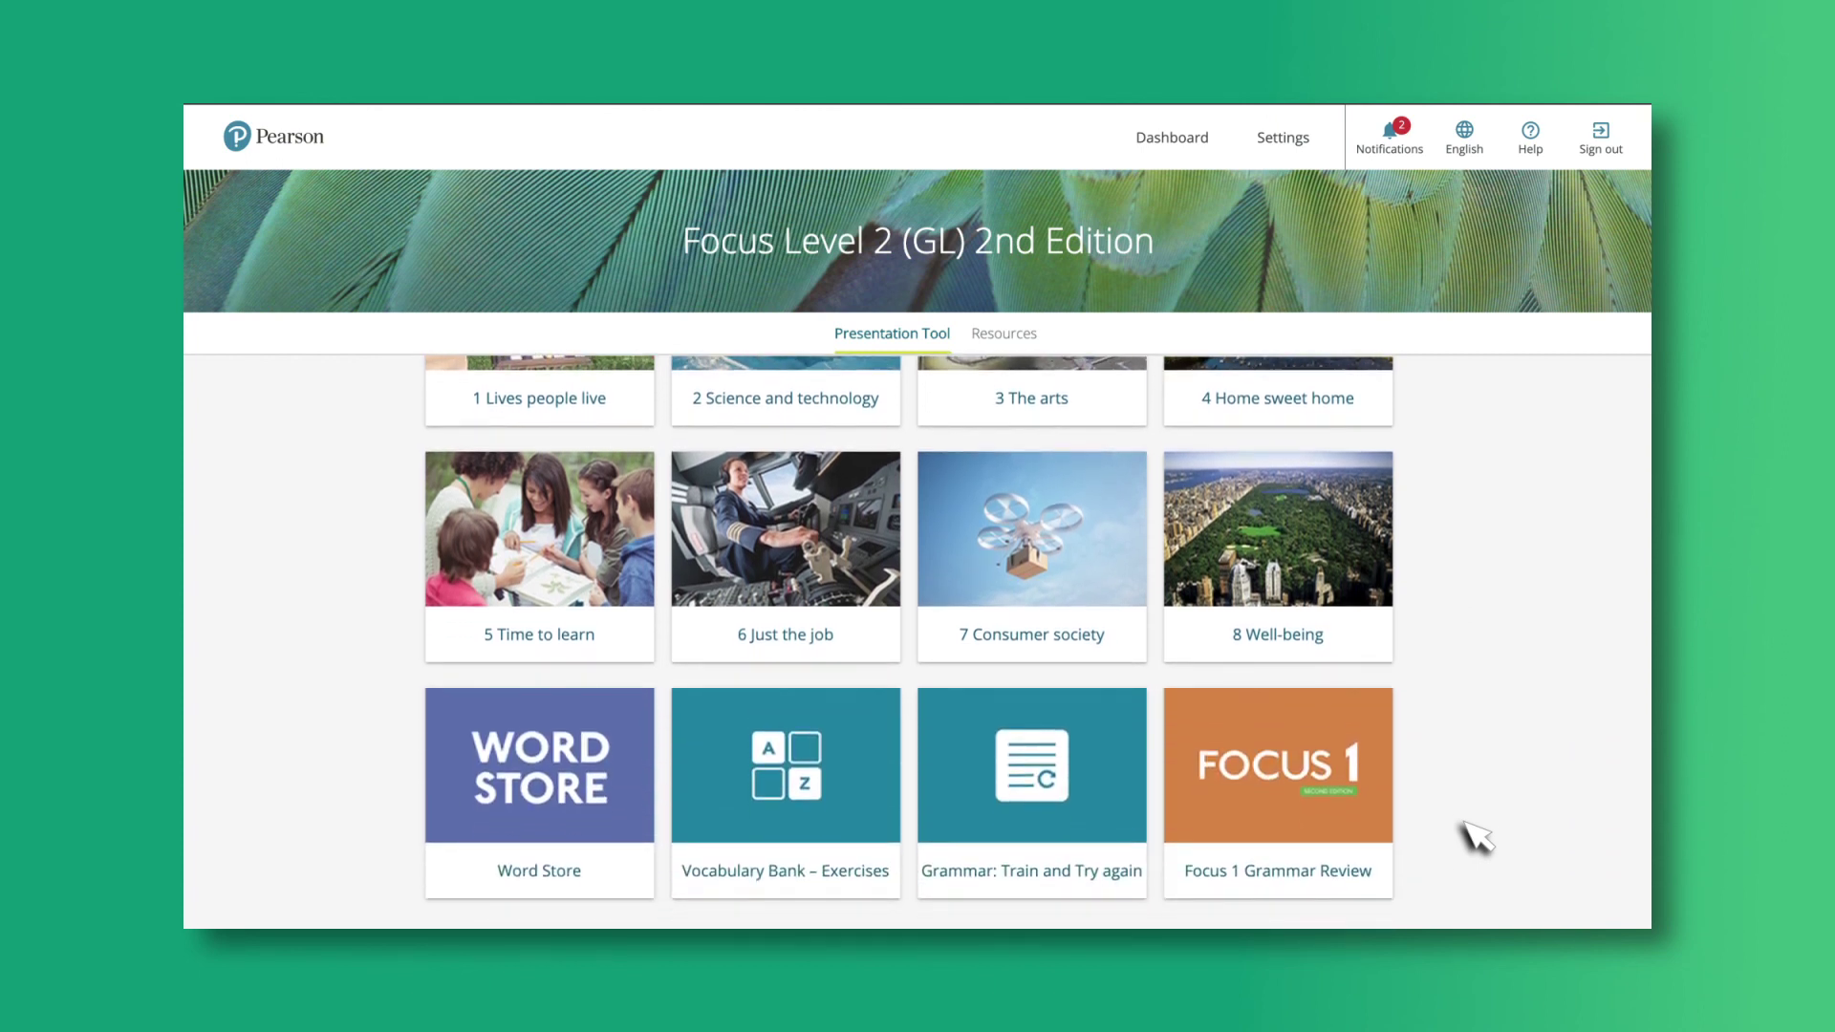